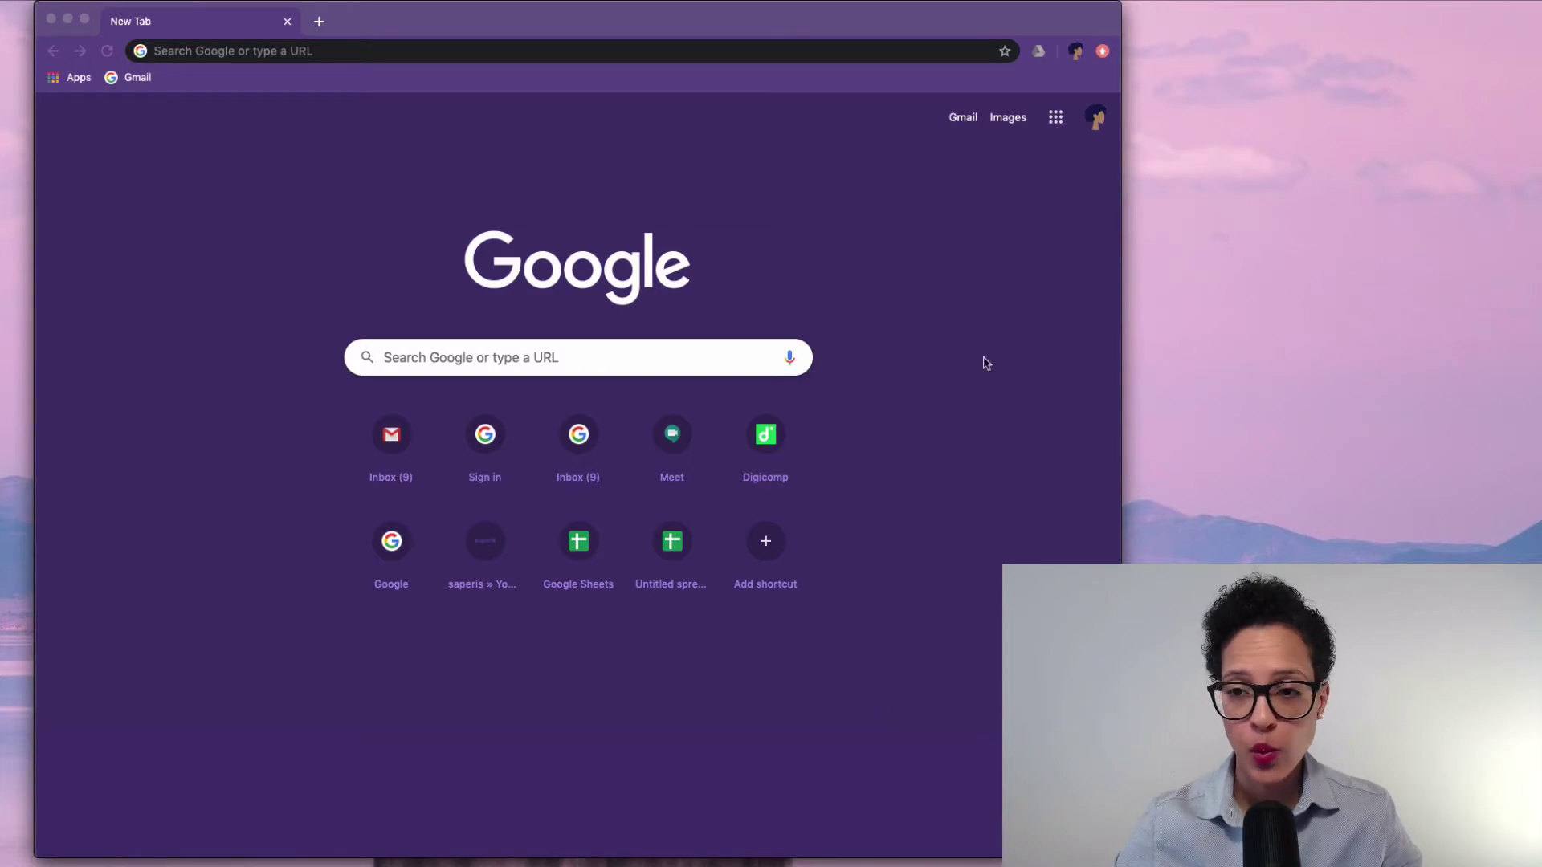
# - Open Google Meet from the Google apps, and also load meet.google.com in a new browser tab
pyautogui.click(1056, 119)
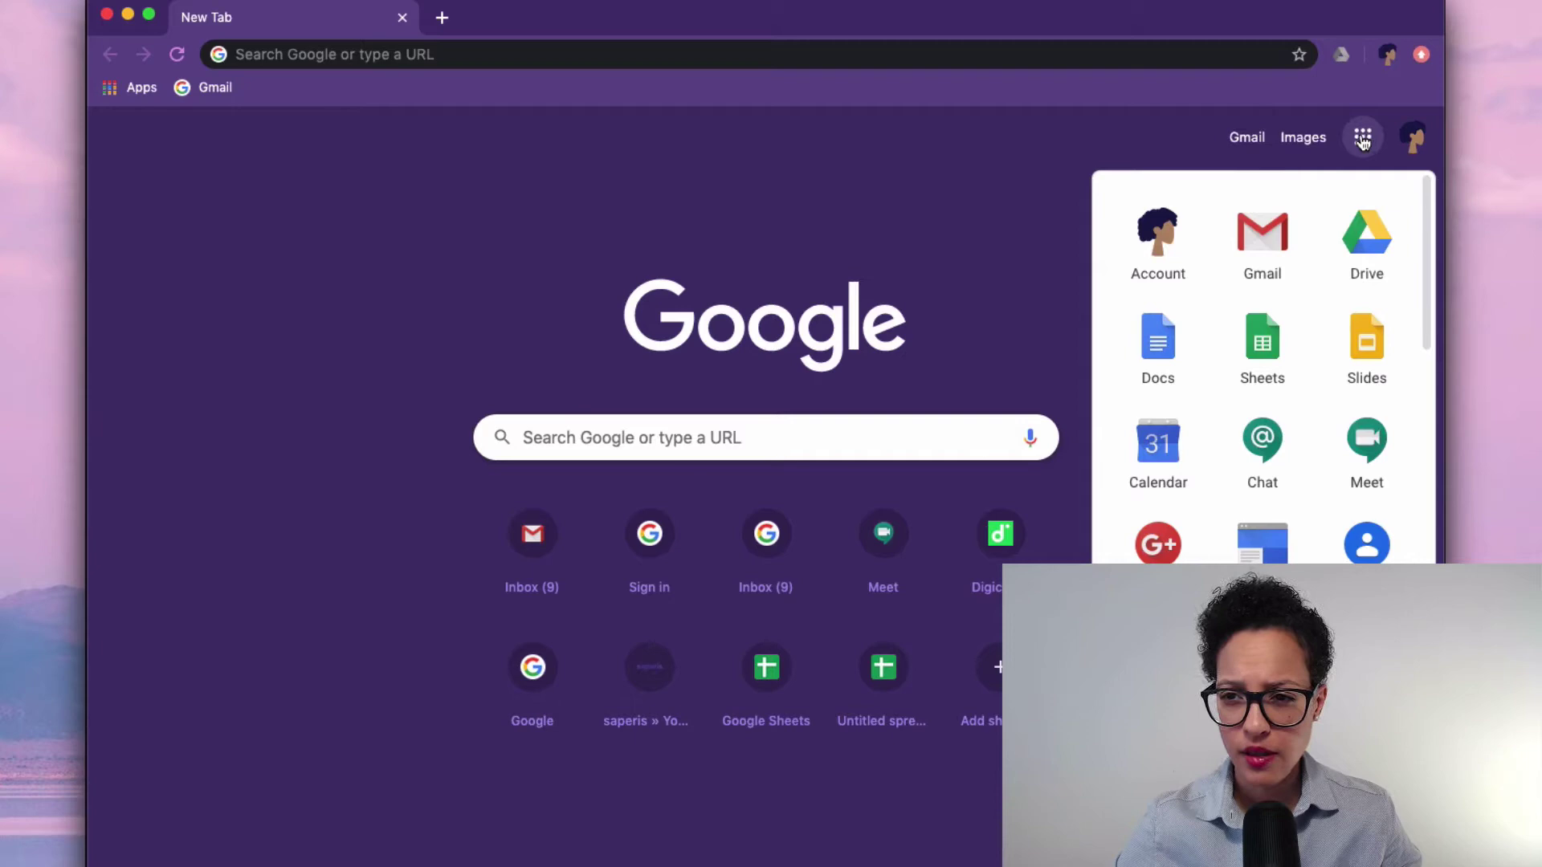
pyautogui.click(1365, 452)
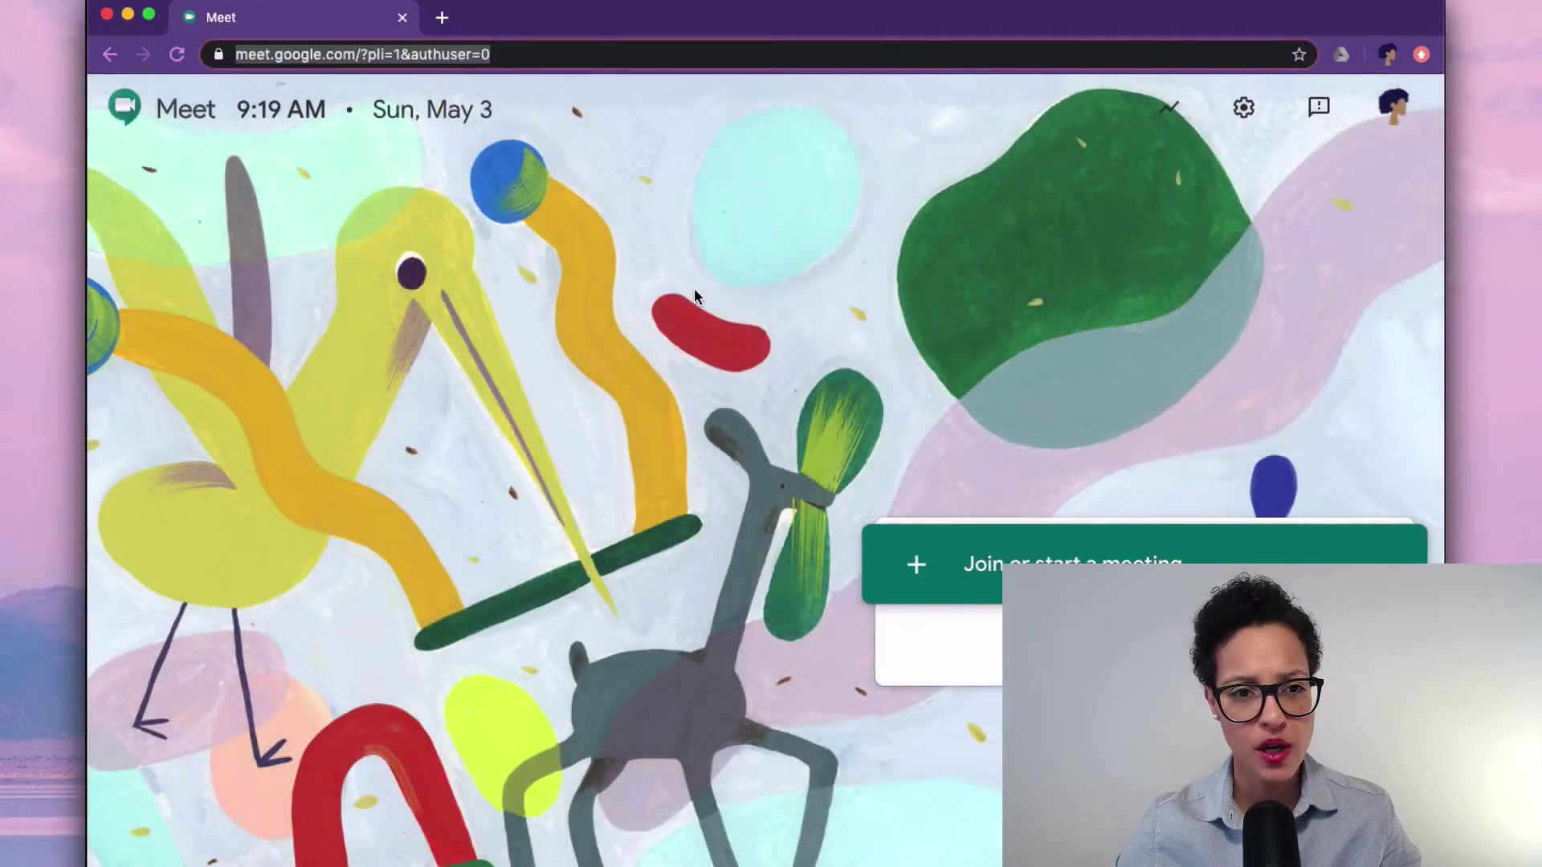
pyautogui.click(442, 17)
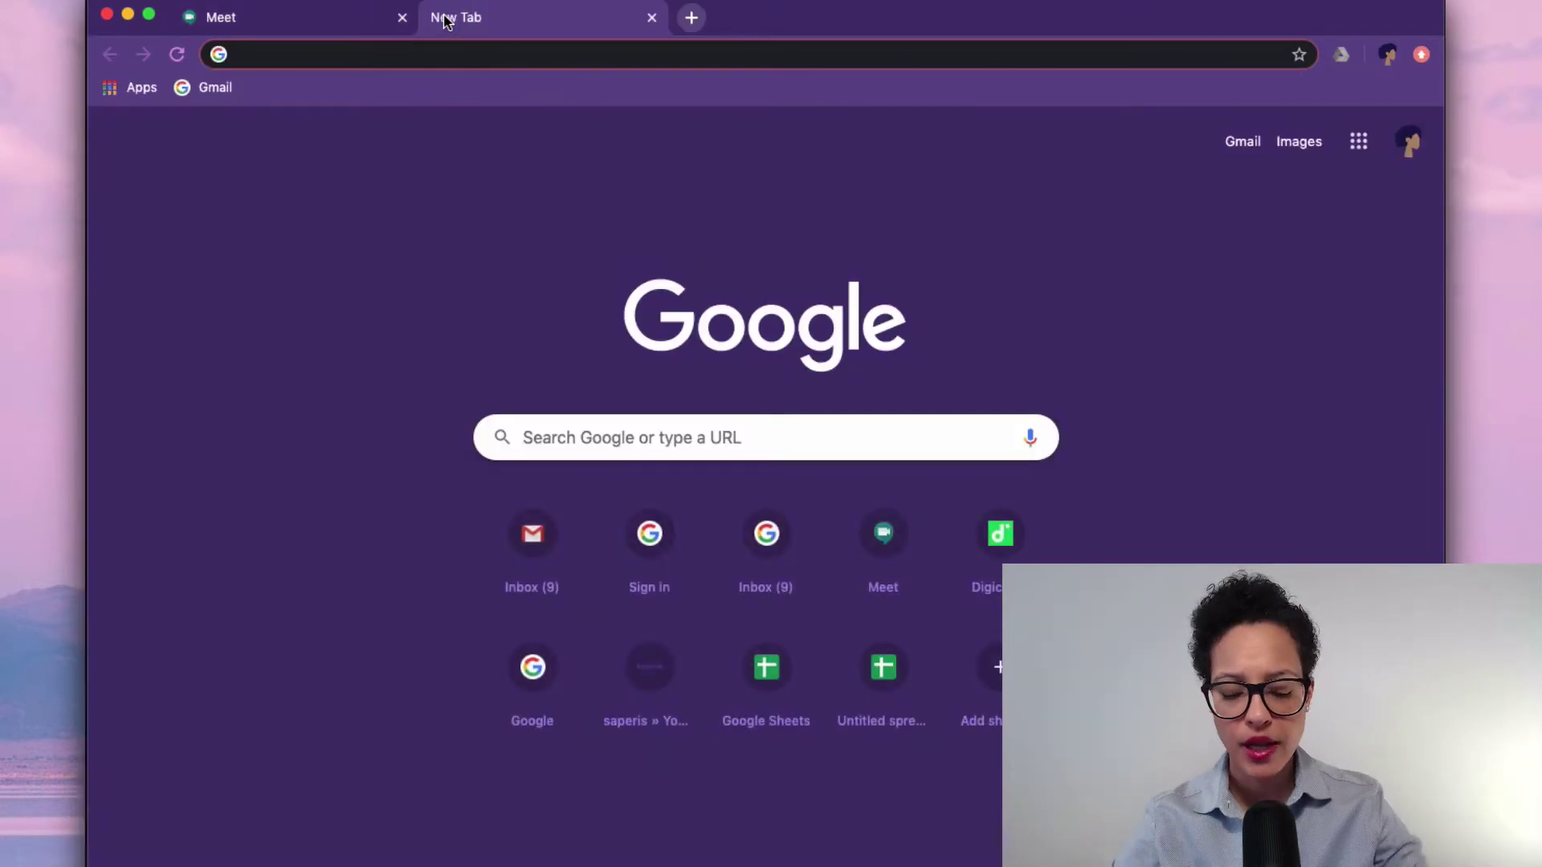
pyautogui.write('m')
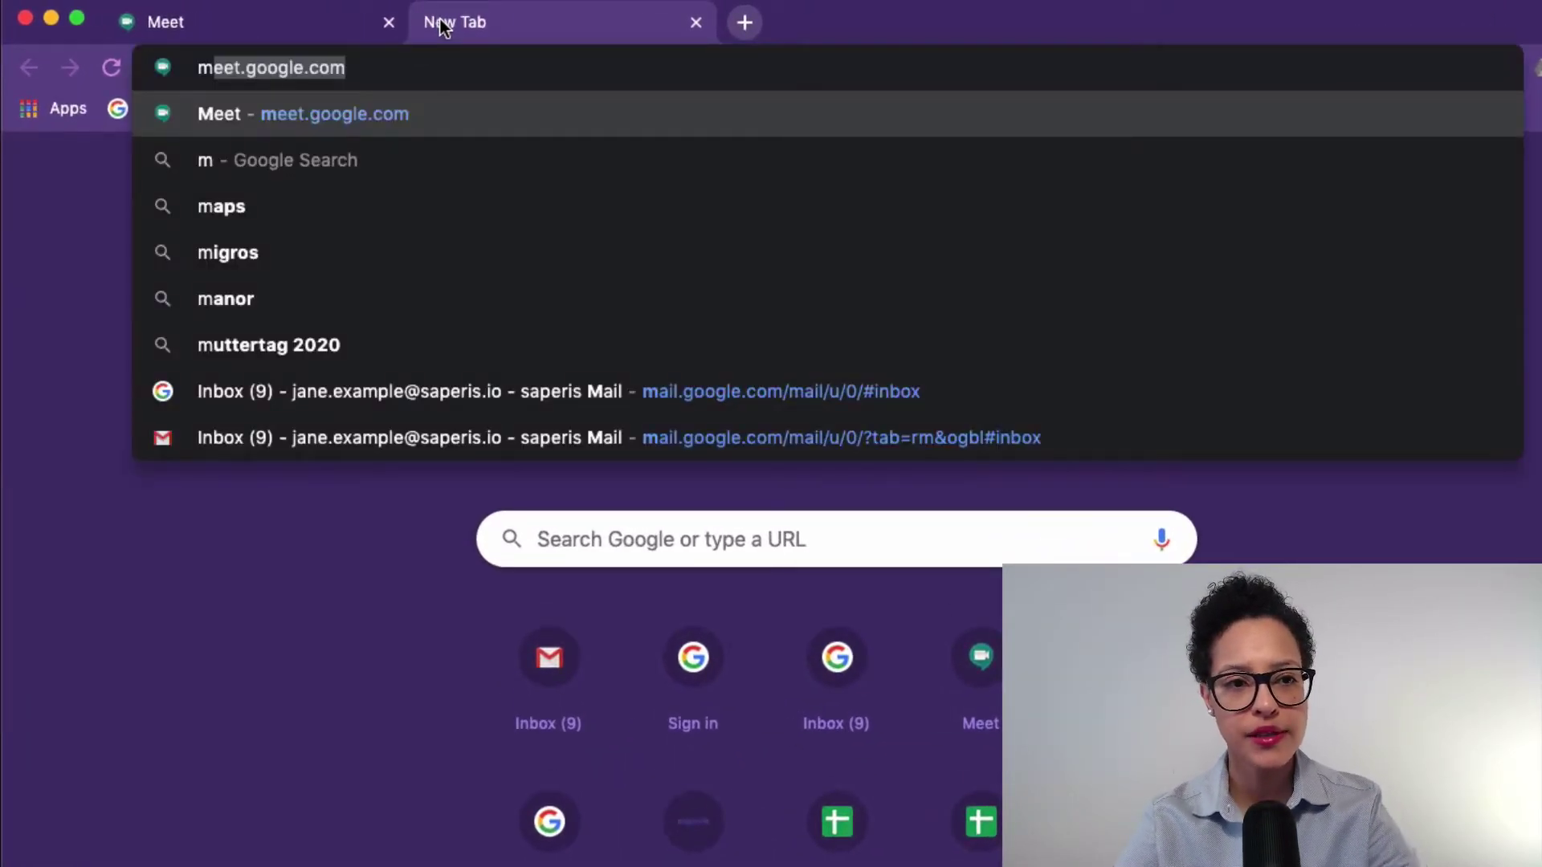
pyautogui.press('Return')
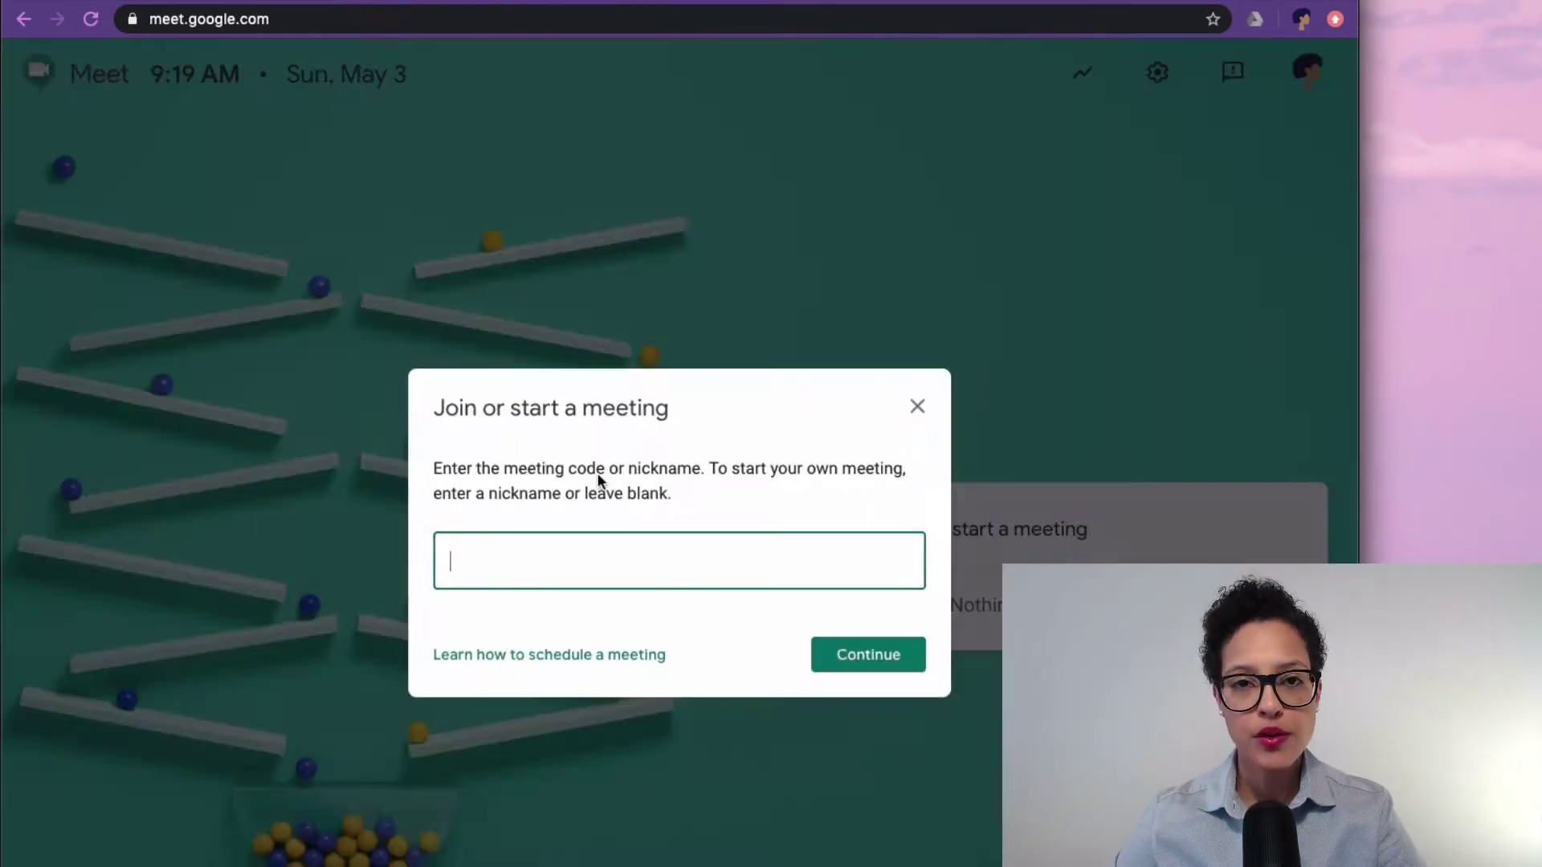
# - Dismiss the open meeting dialog and start a meeting with the nickname "demo"
pyautogui.click(917, 407)
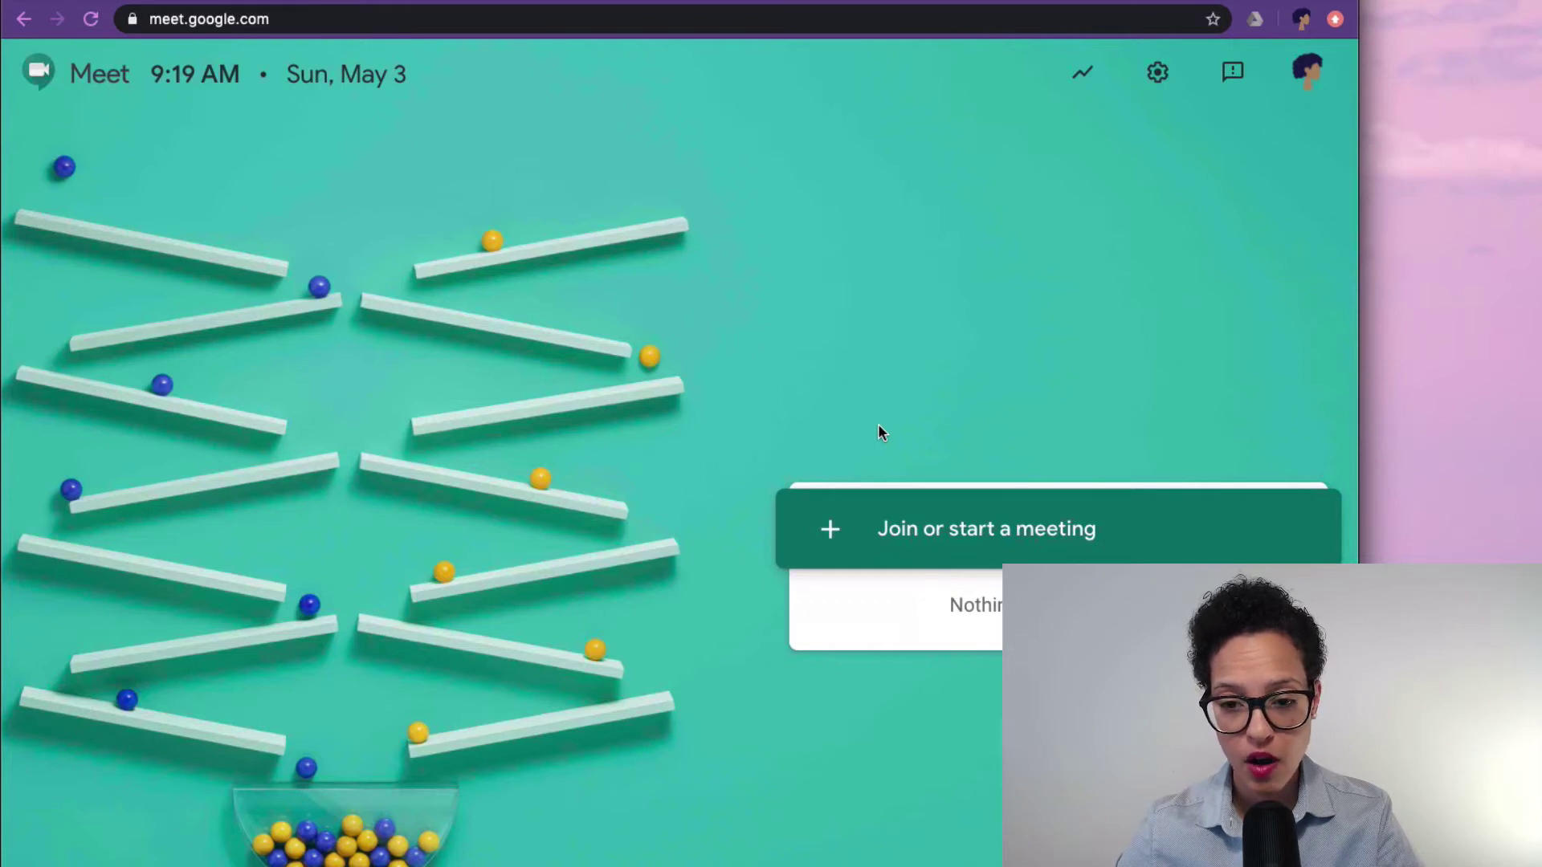
pyautogui.click(972, 538)
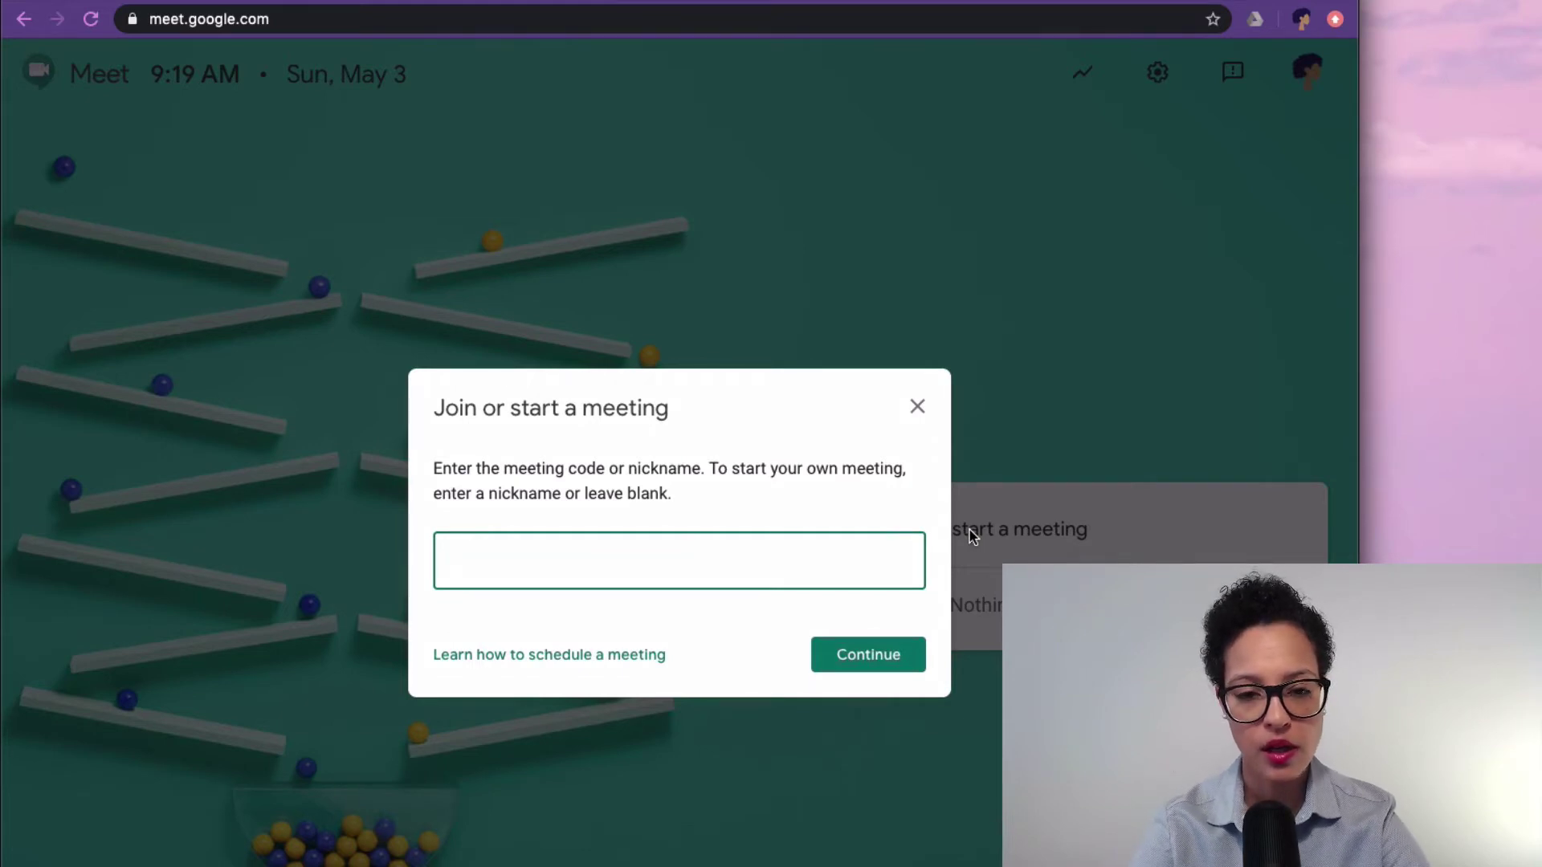
pyautogui.write('demo')
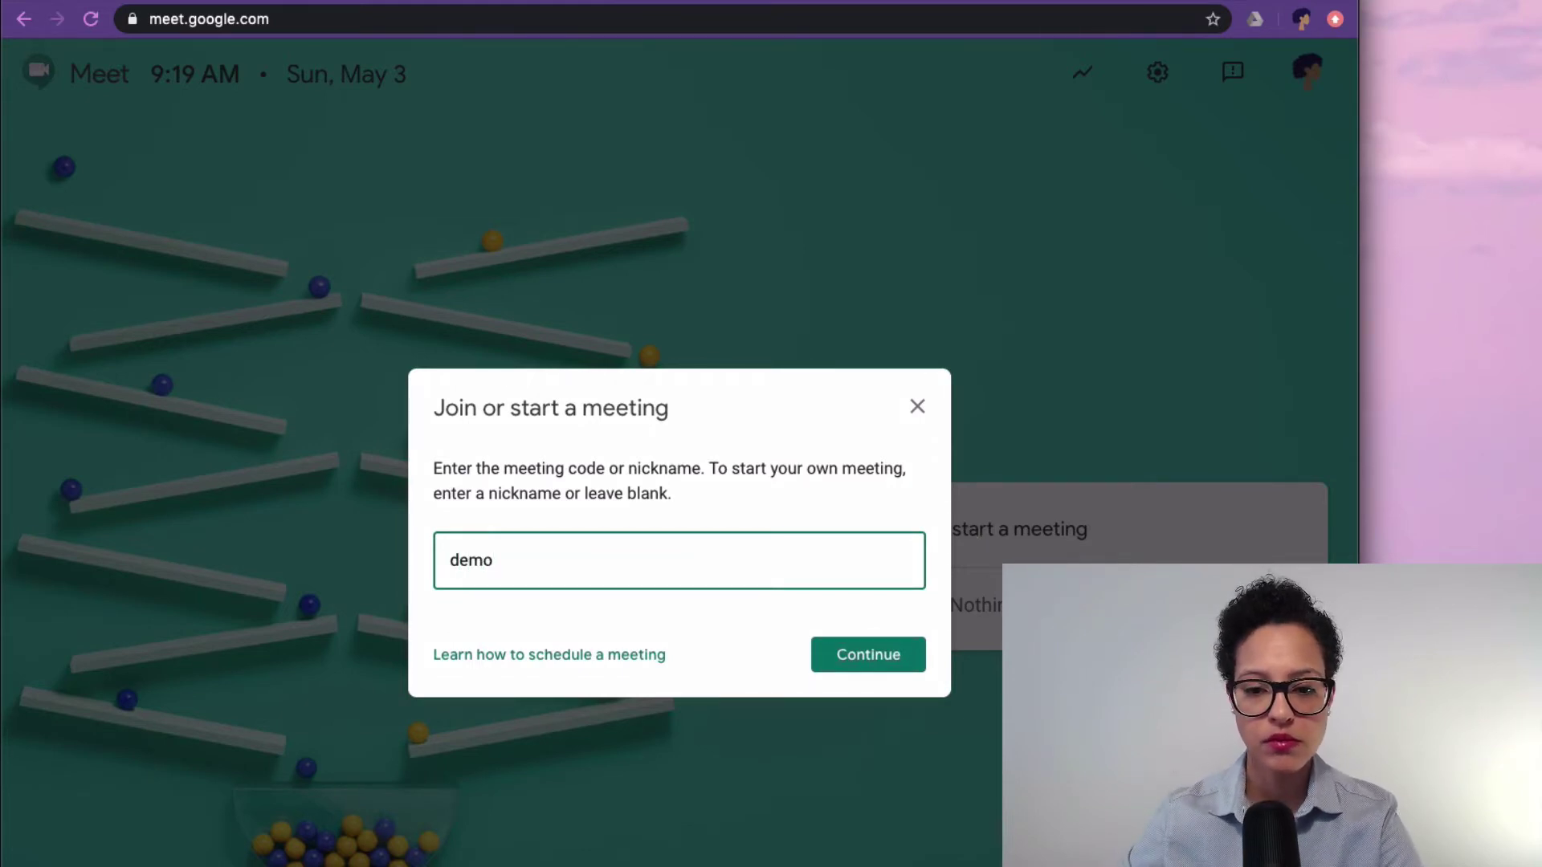
pyautogui.click(877, 653)
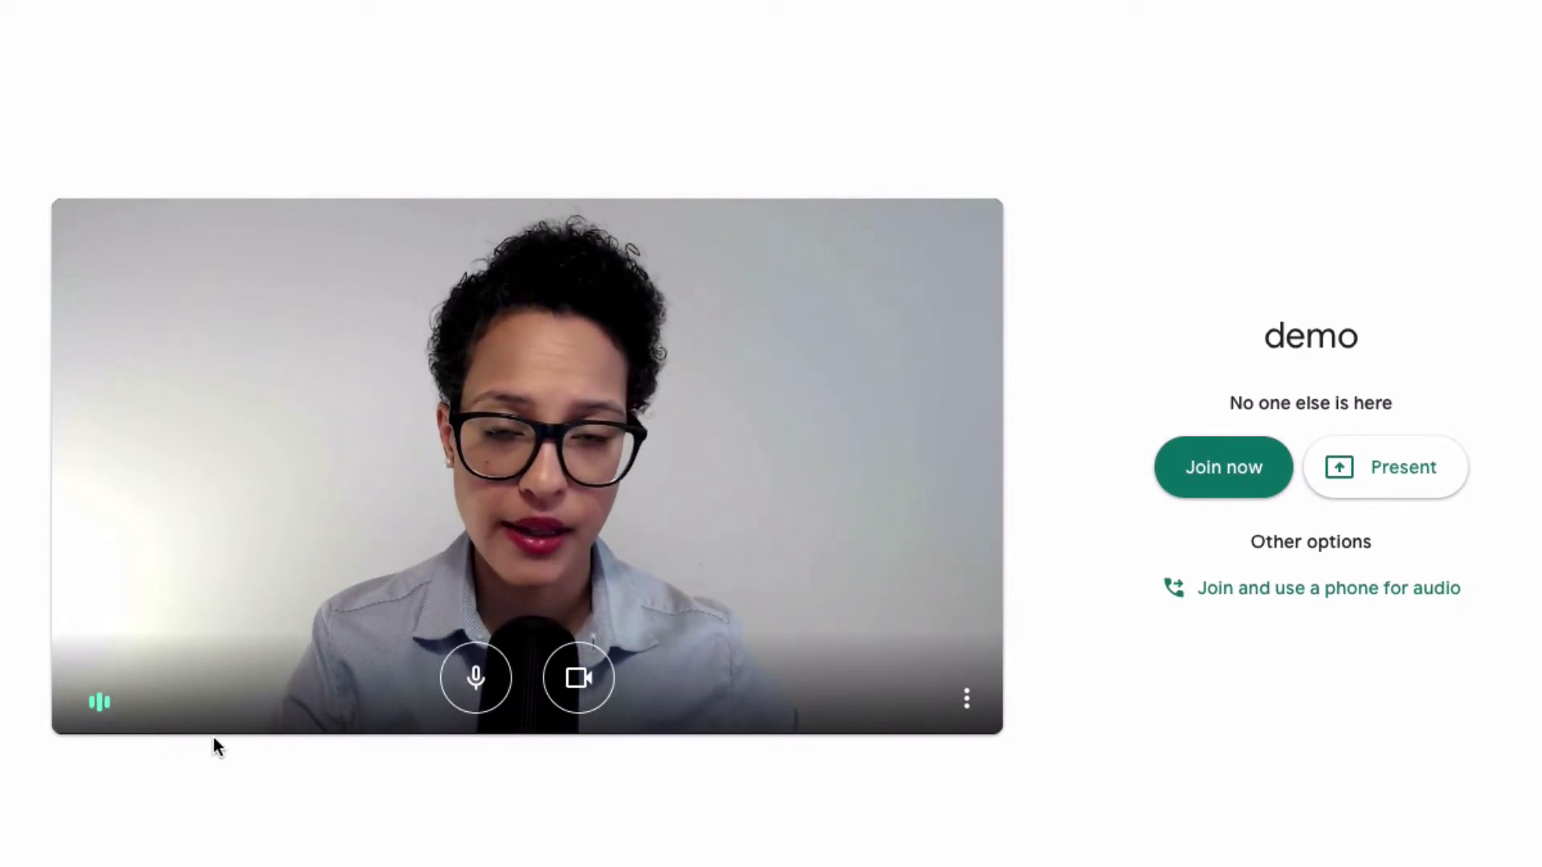
# - Switch the microphone off and back on in the meeting preview, and do the same with the camera
pyautogui.click(484, 684)
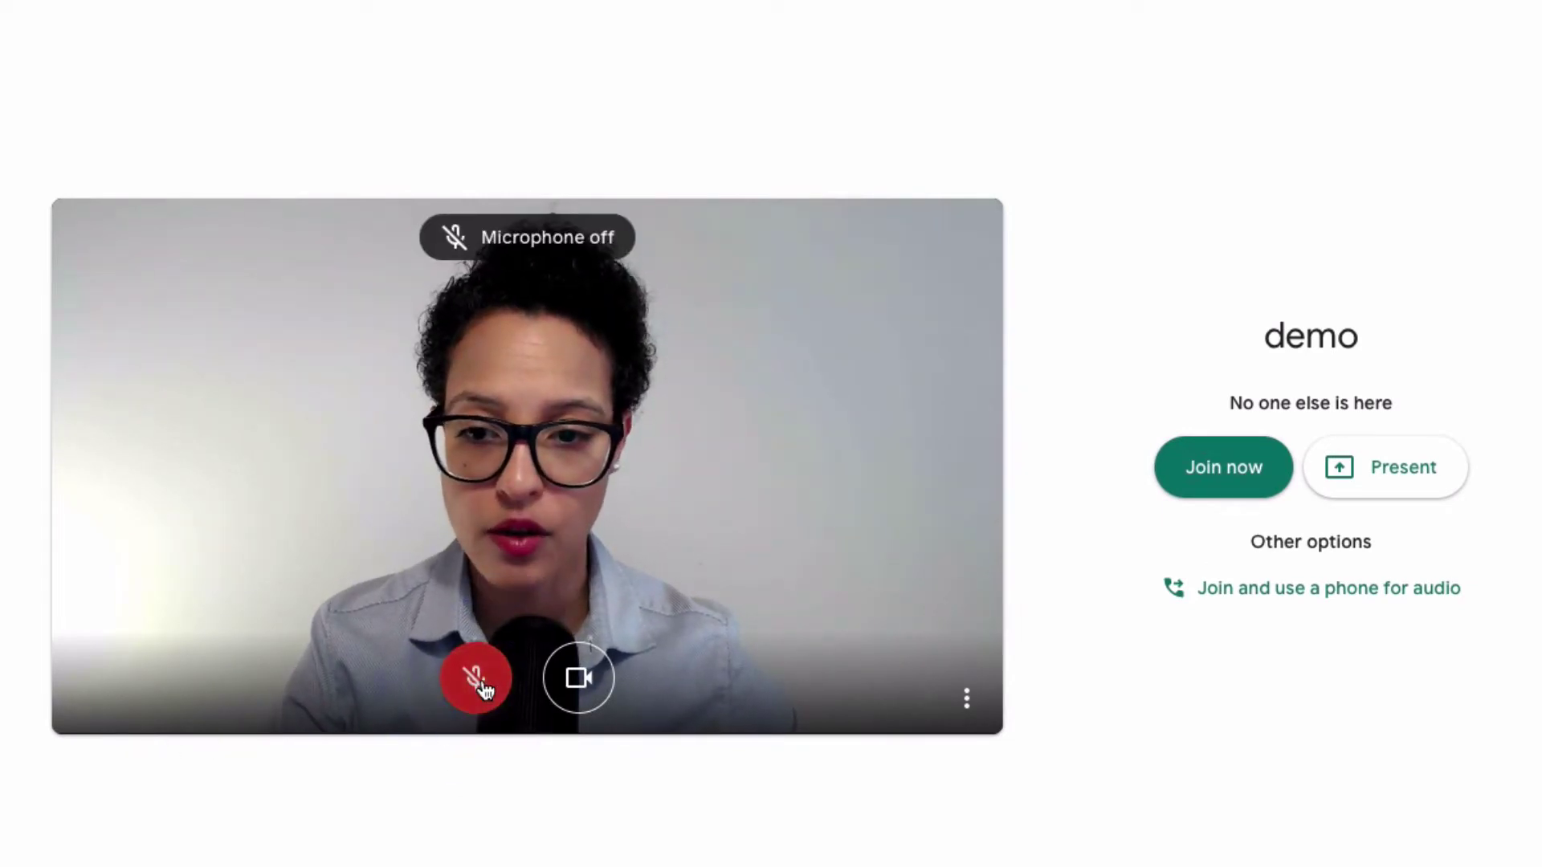
pyautogui.click(483, 683)
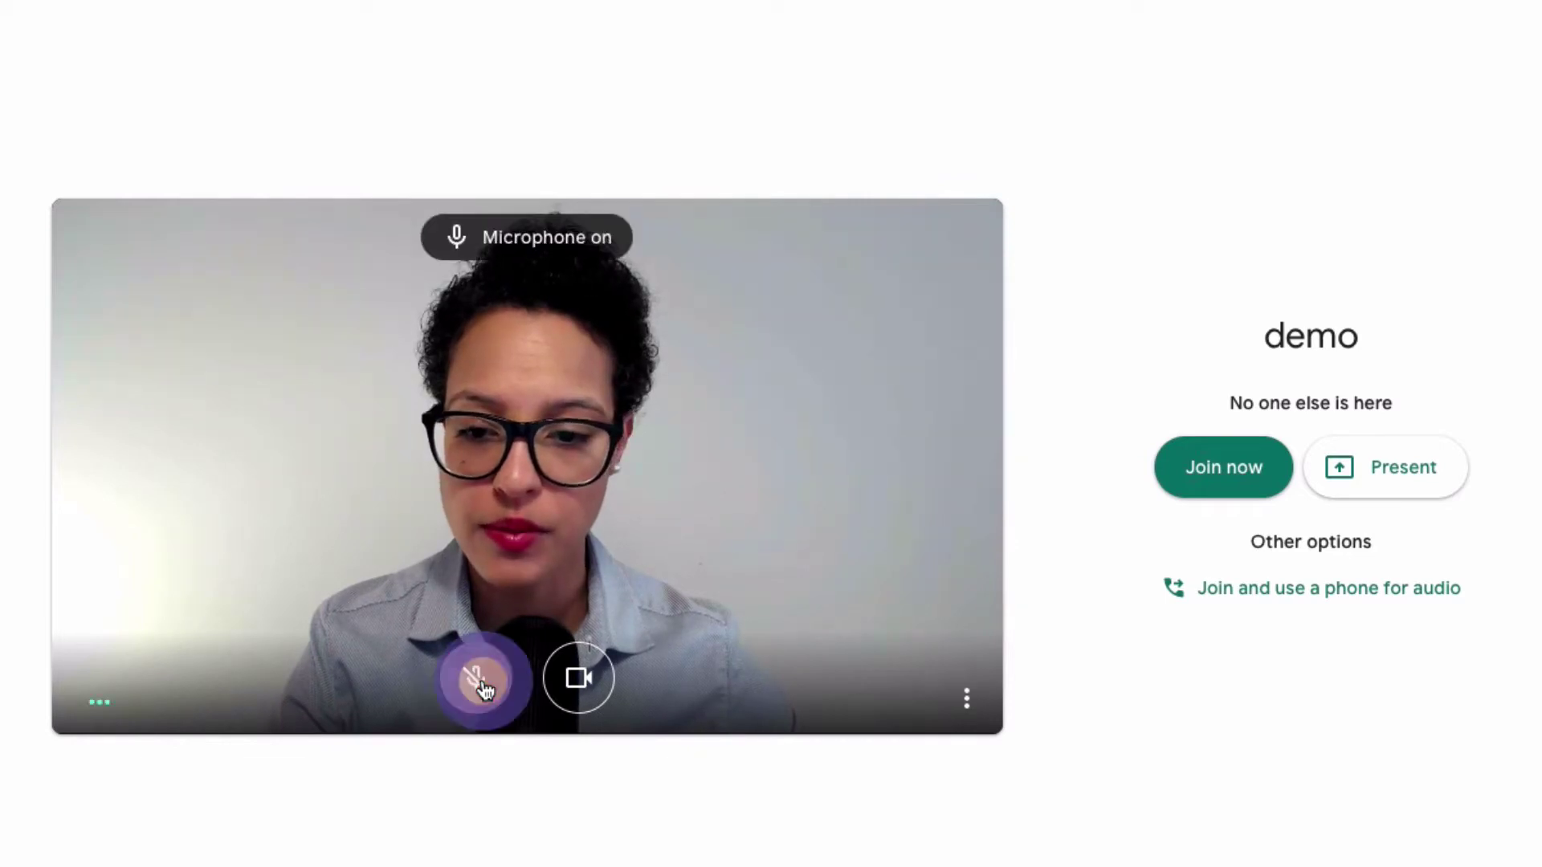
pyautogui.click(591, 681)
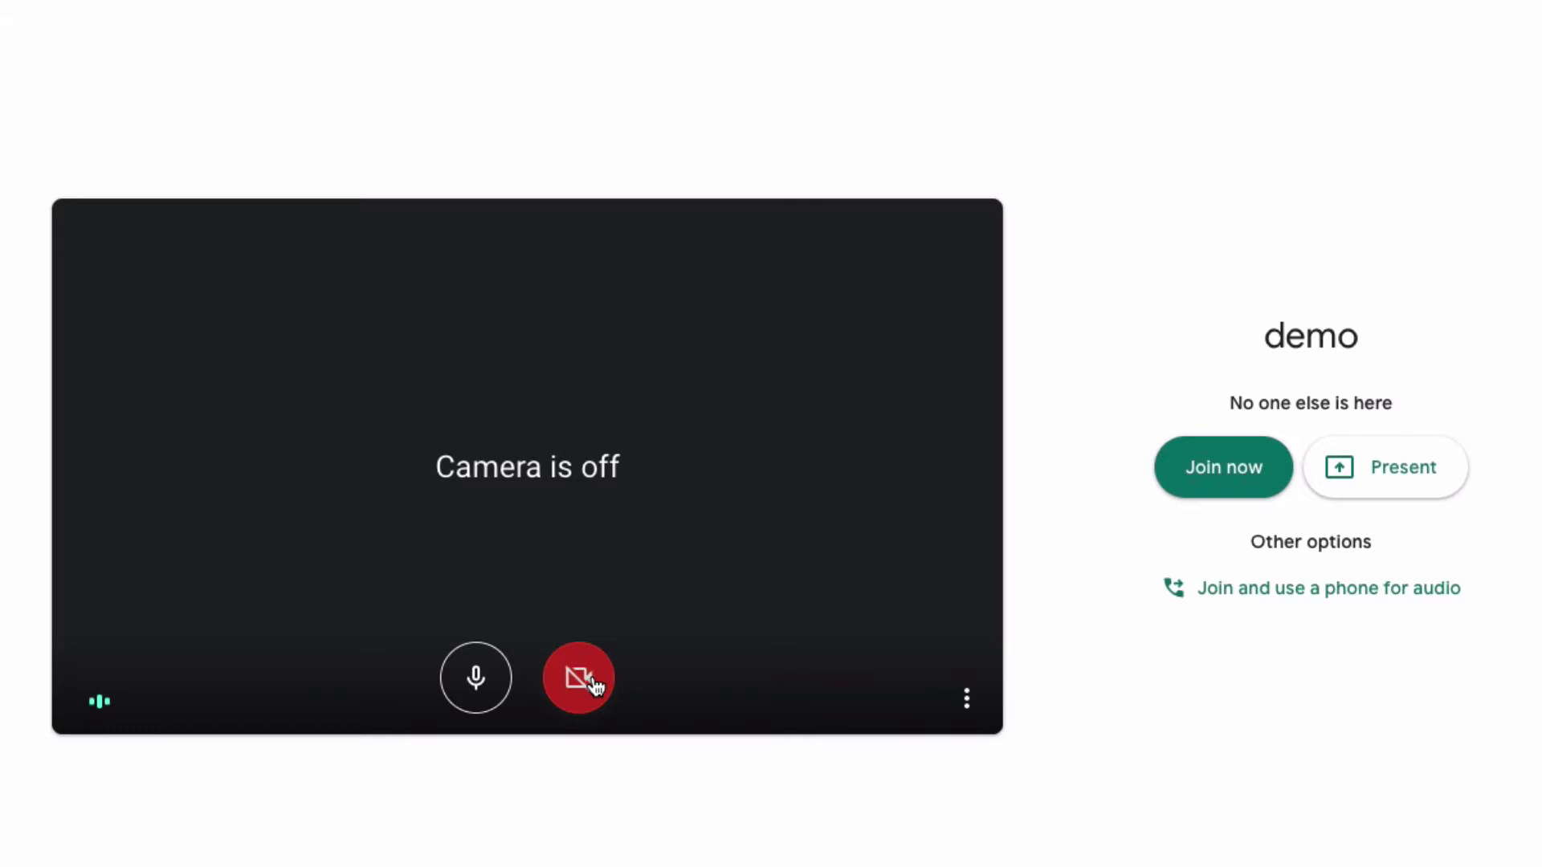
pyautogui.click(594, 683)
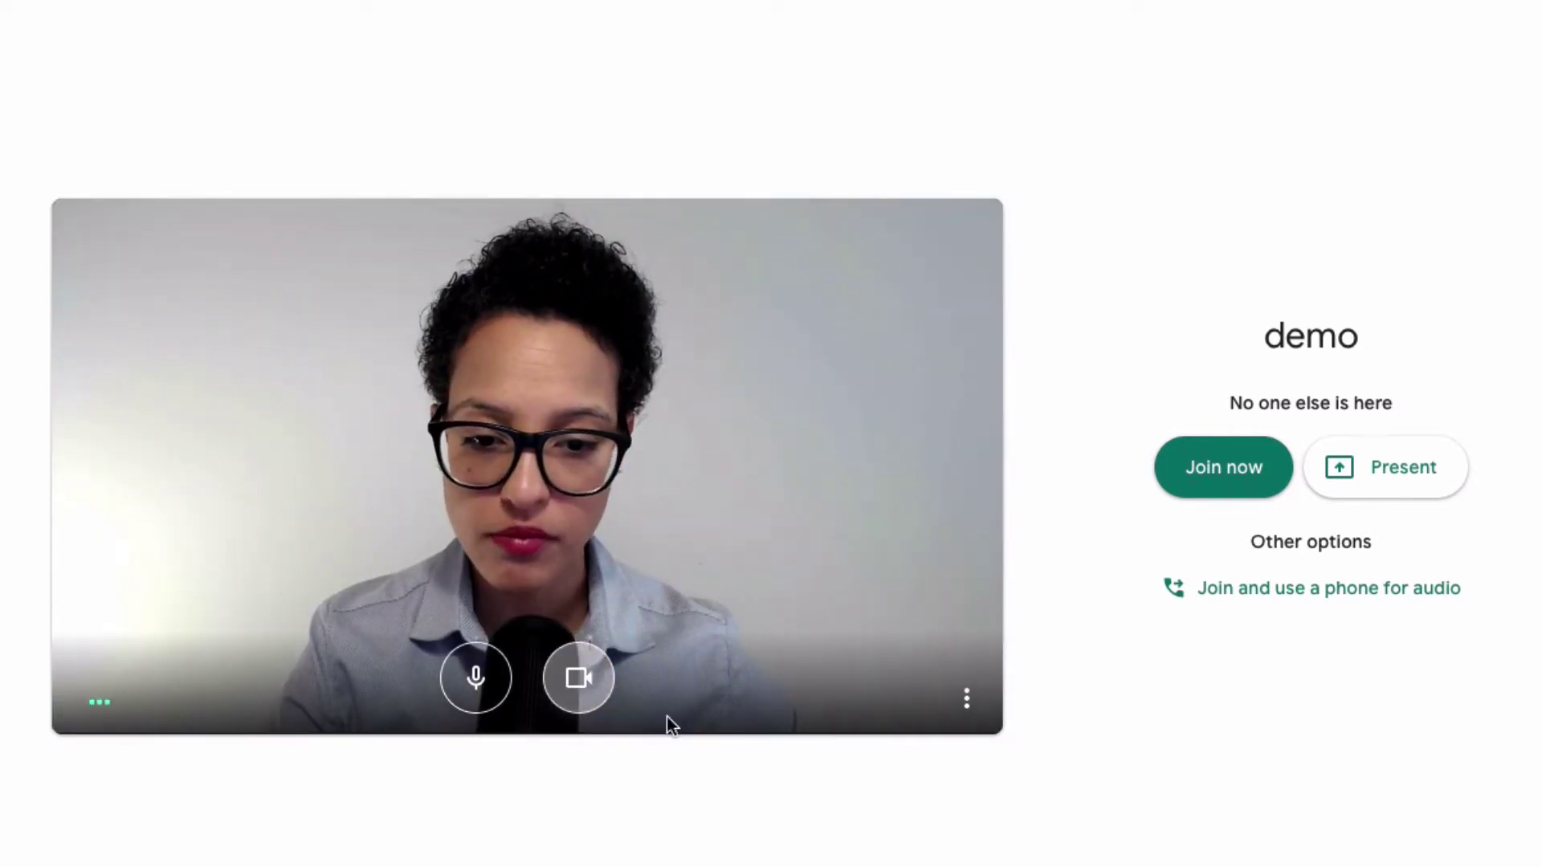
# - Open the meeting settings and review the available microphone and speaker devices without changing them
pyautogui.click(966, 698)
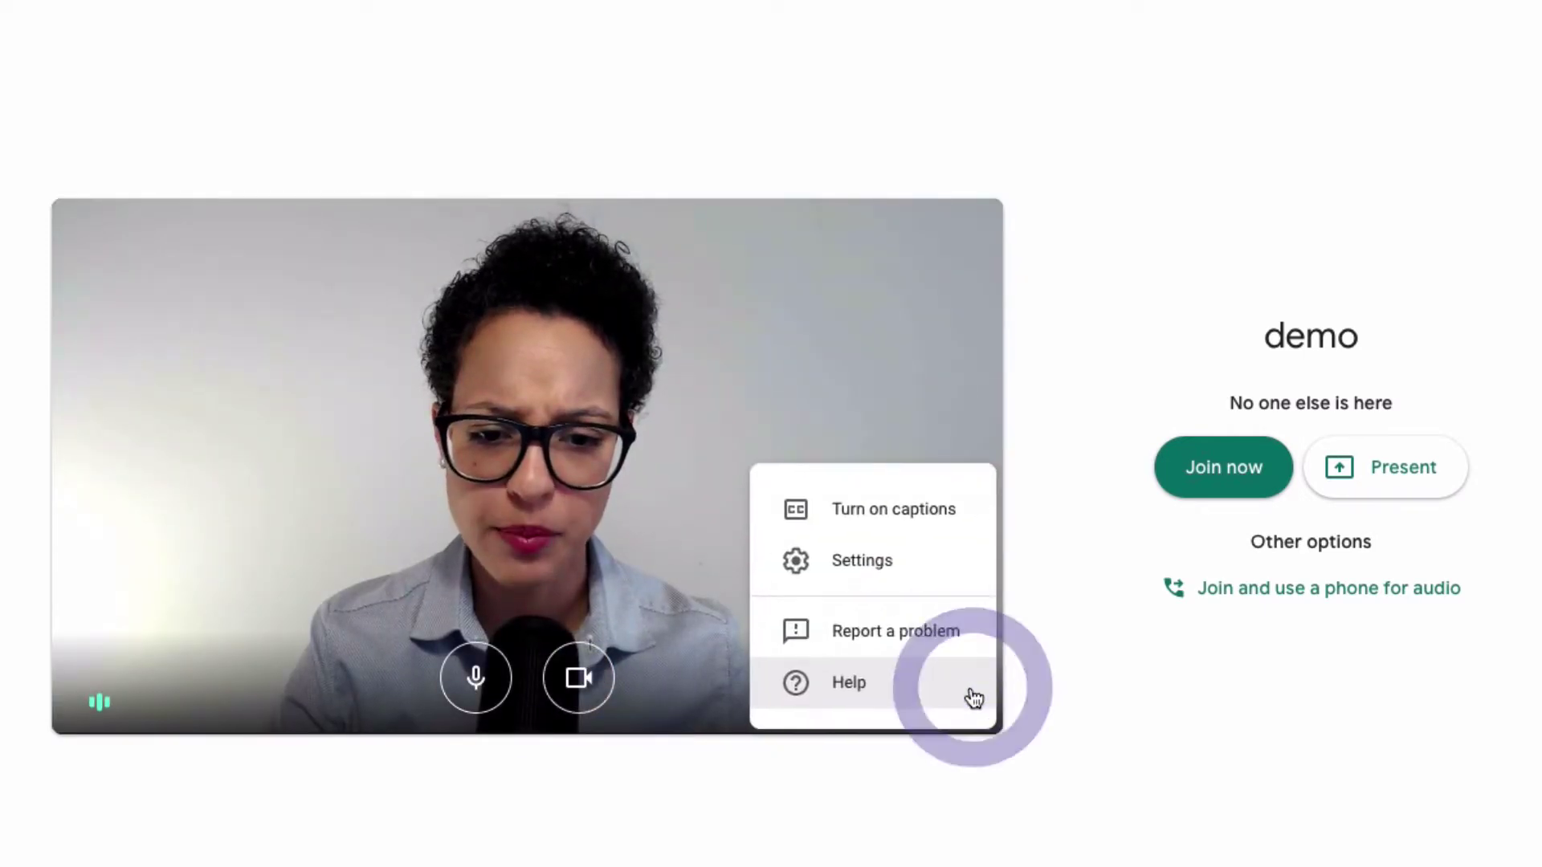
pyautogui.click(897, 574)
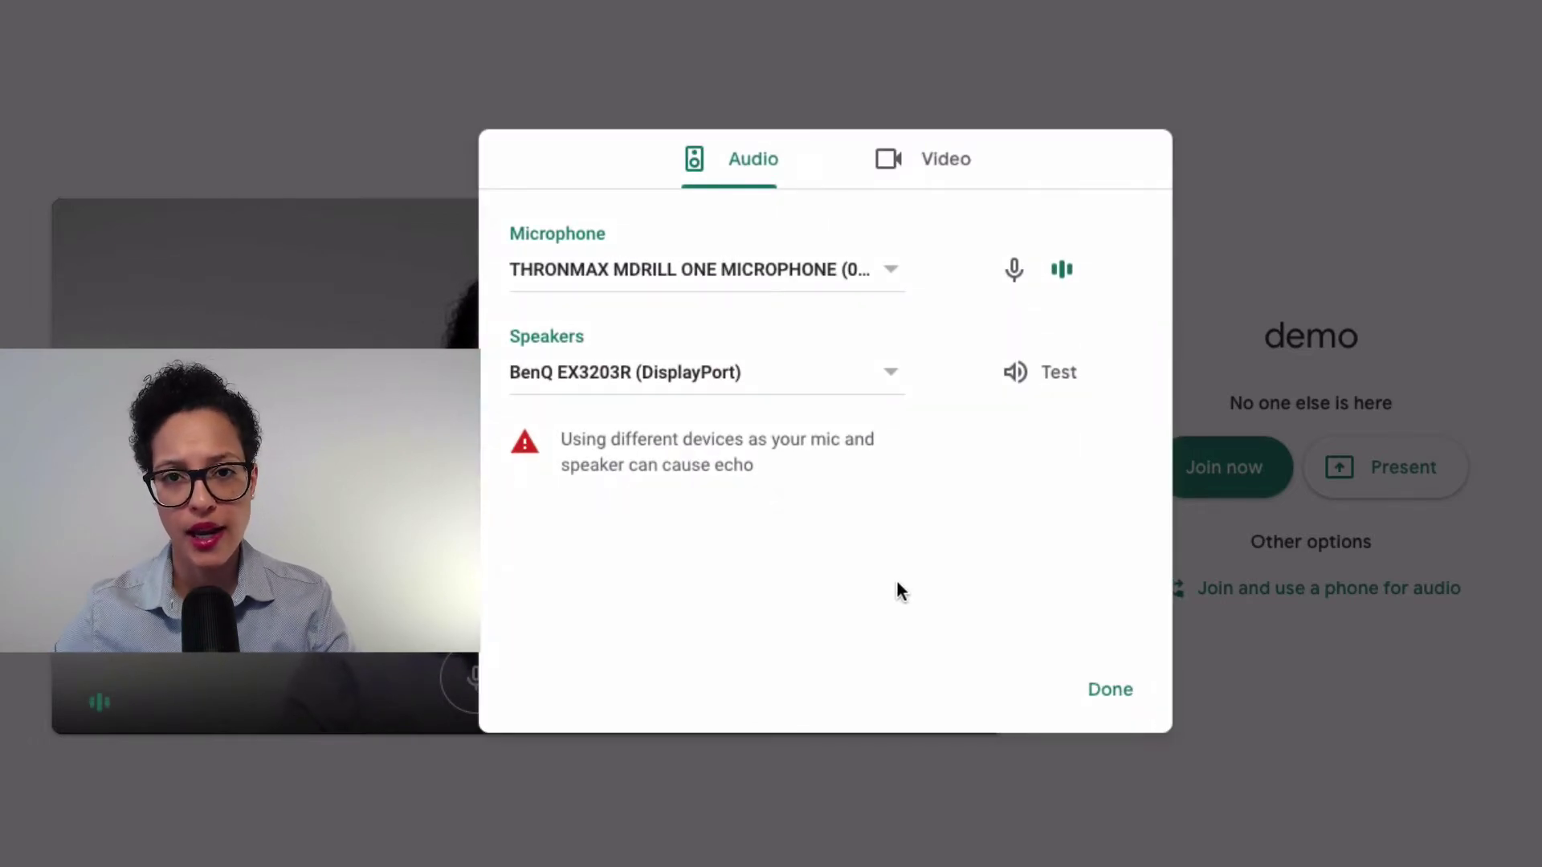
pyautogui.click(855, 277)
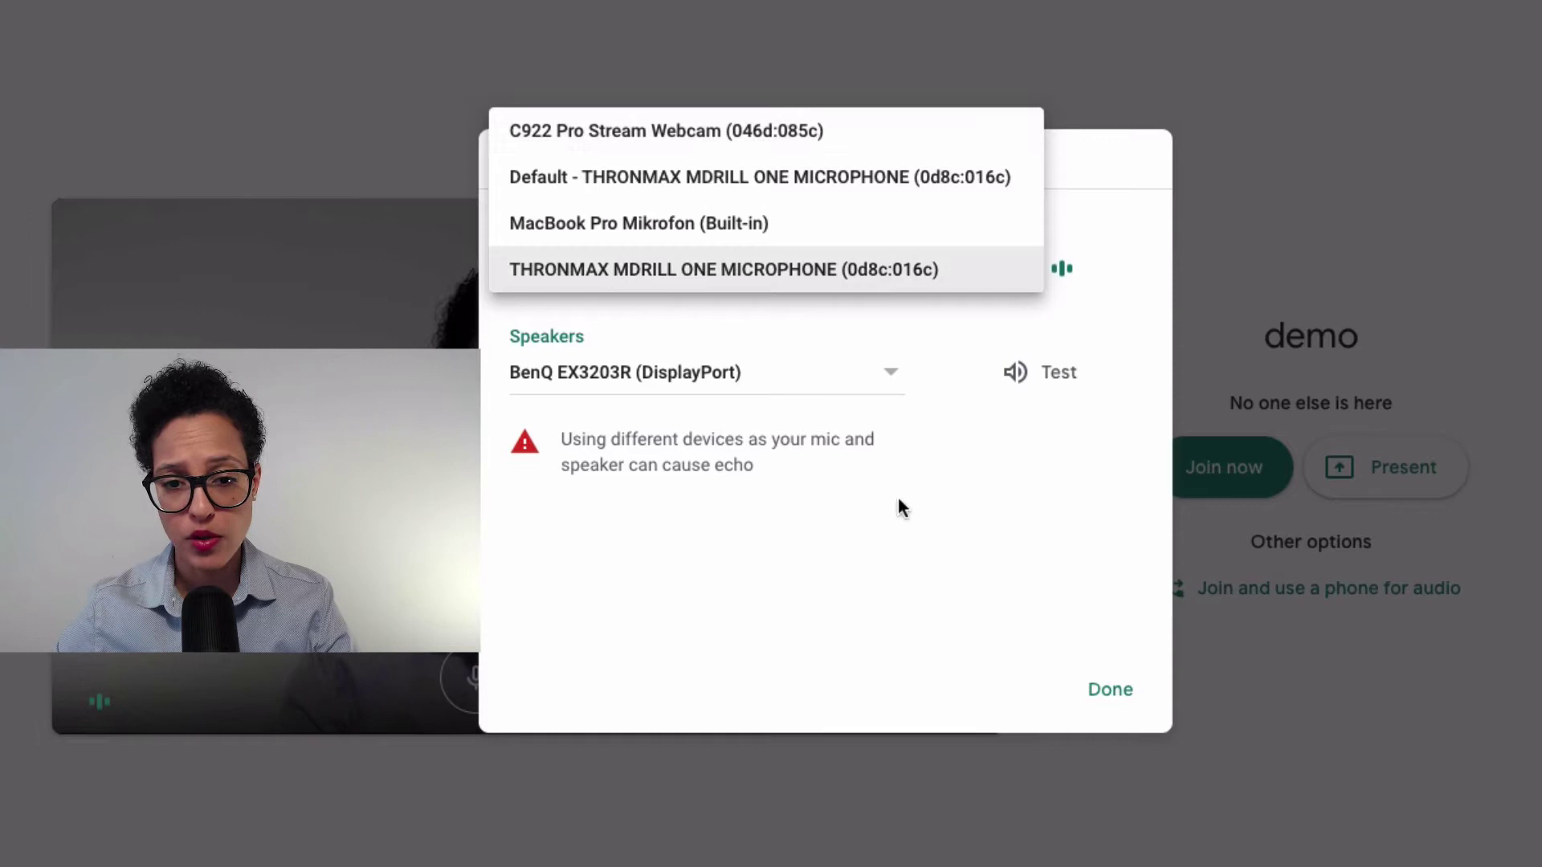
pyautogui.click(889, 632)
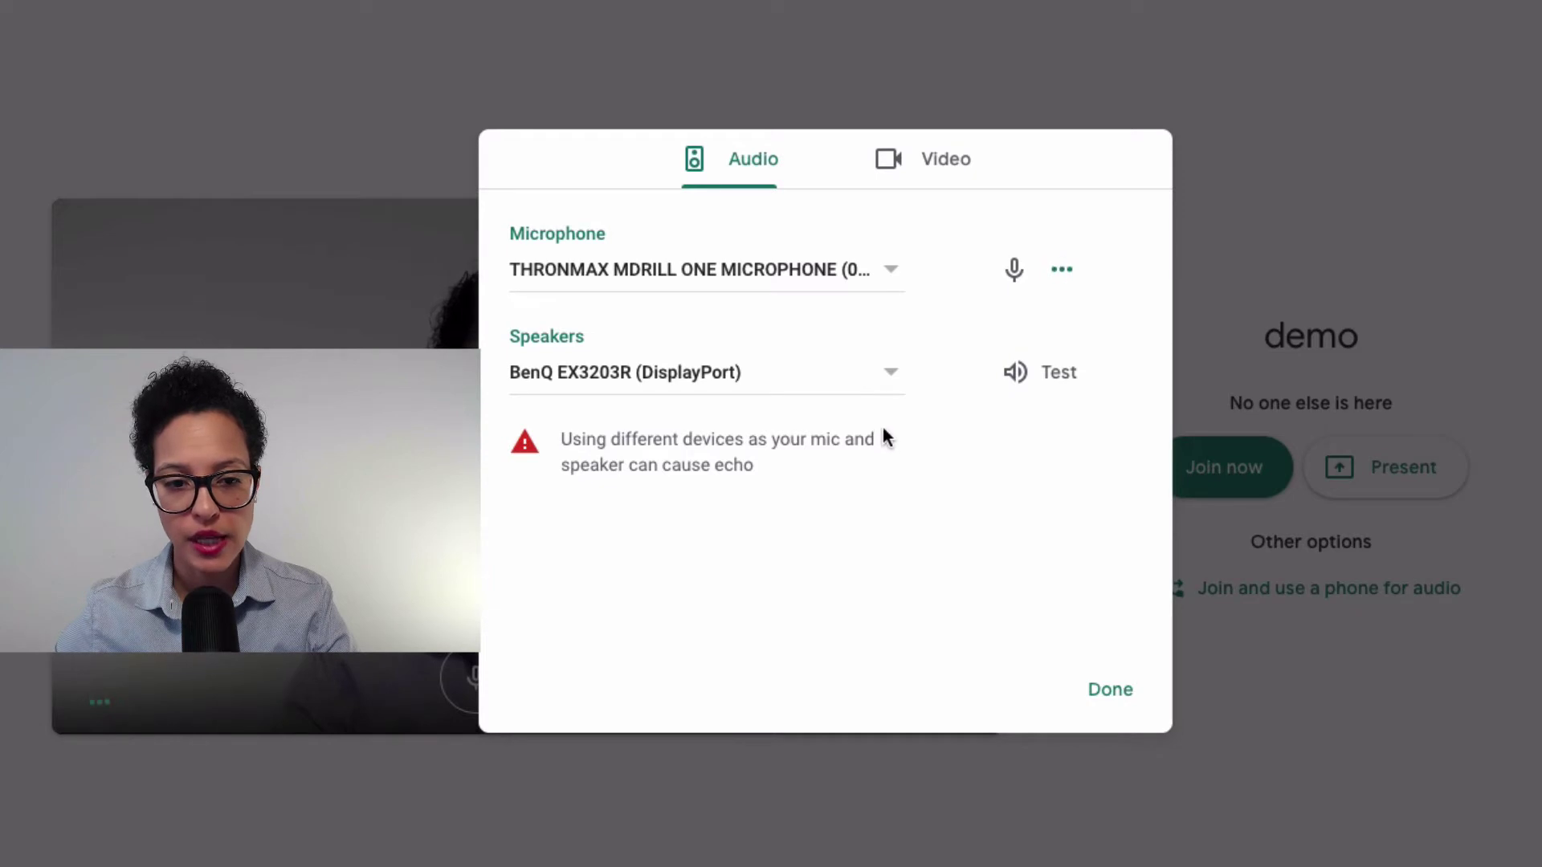
pyautogui.click(899, 375)
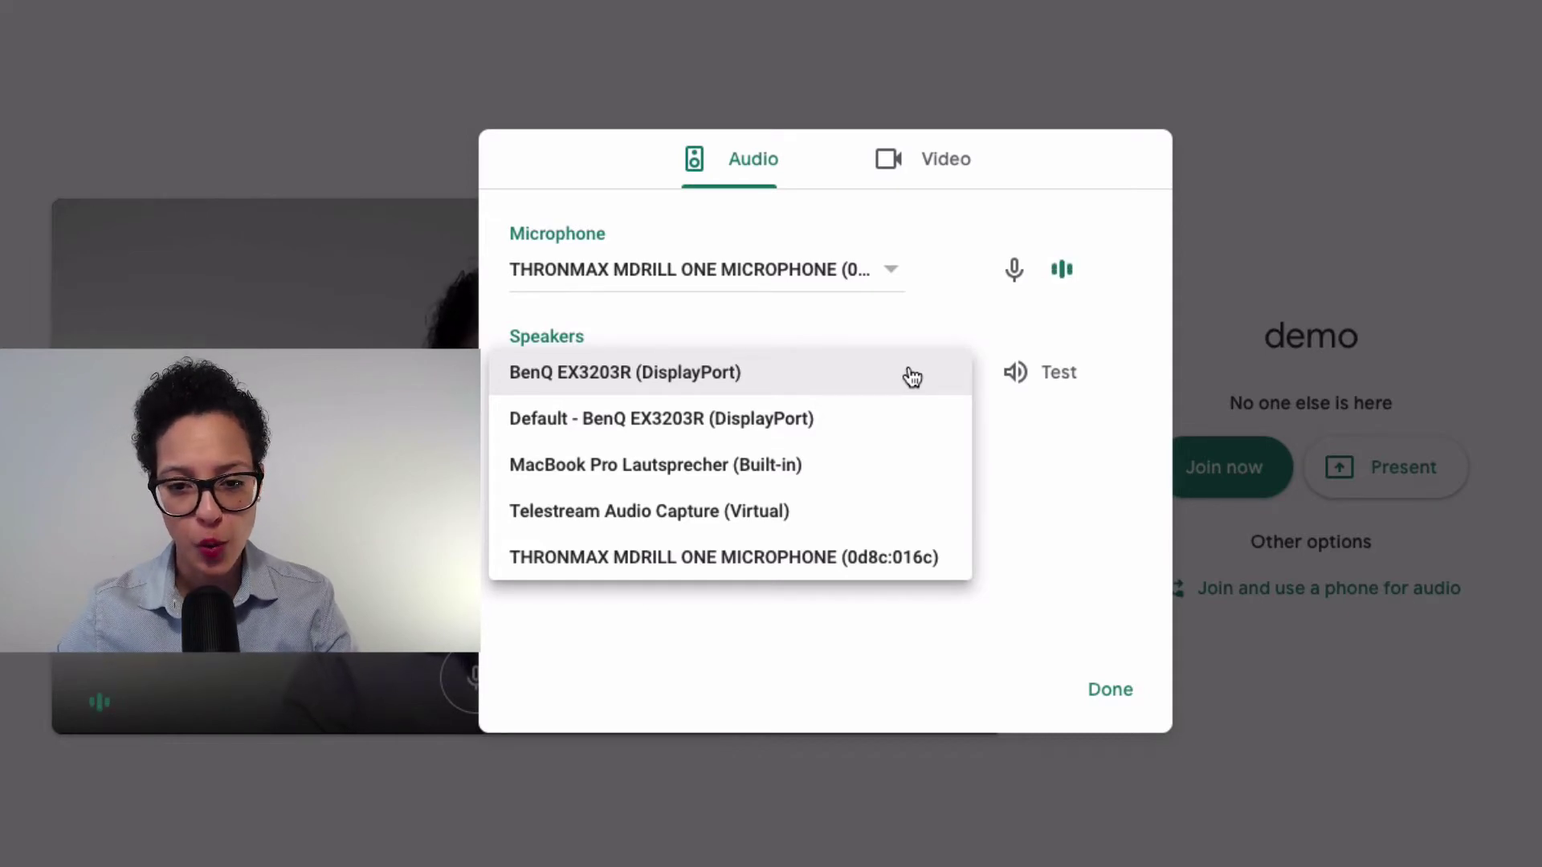
pyautogui.click(863, 664)
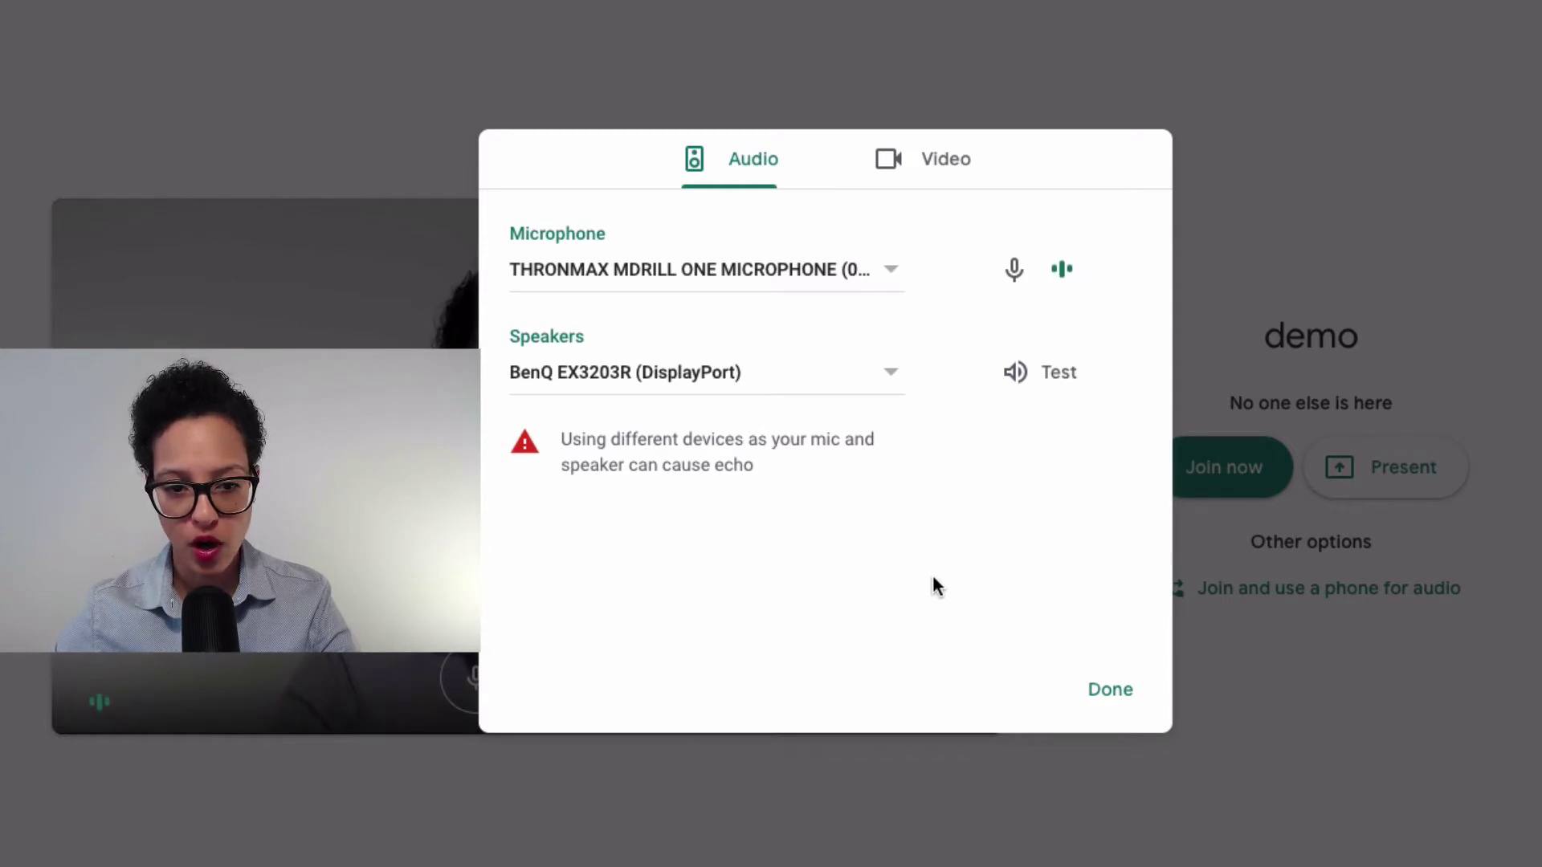
# - In the video settings, switch the camera to FaceTime HD Camera and back to C922 Pro Stream Webcam #3
pyautogui.click(946, 162)
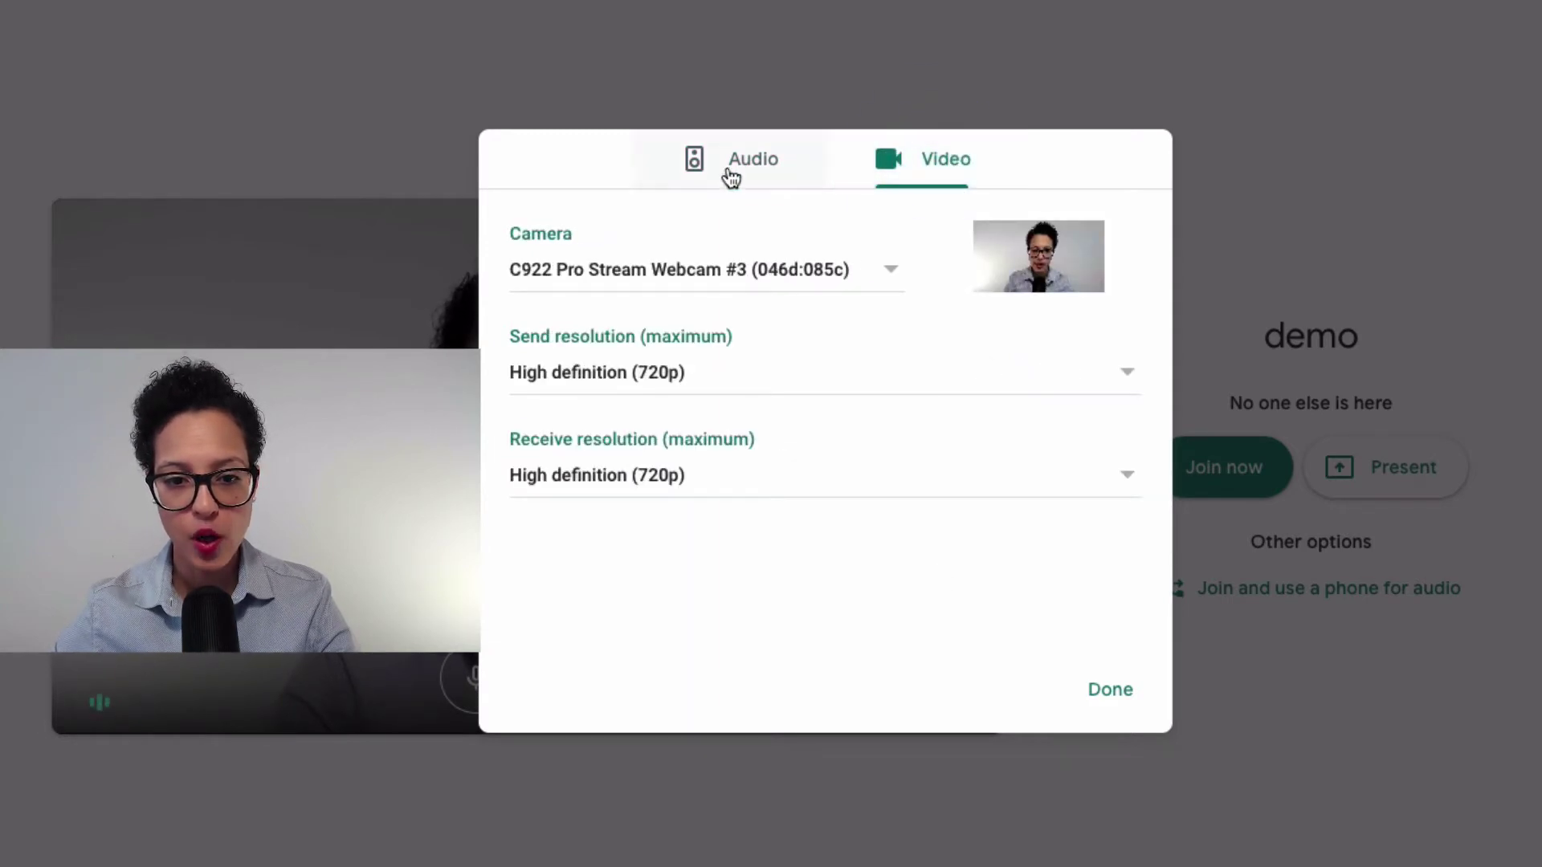
pyautogui.click(893, 270)
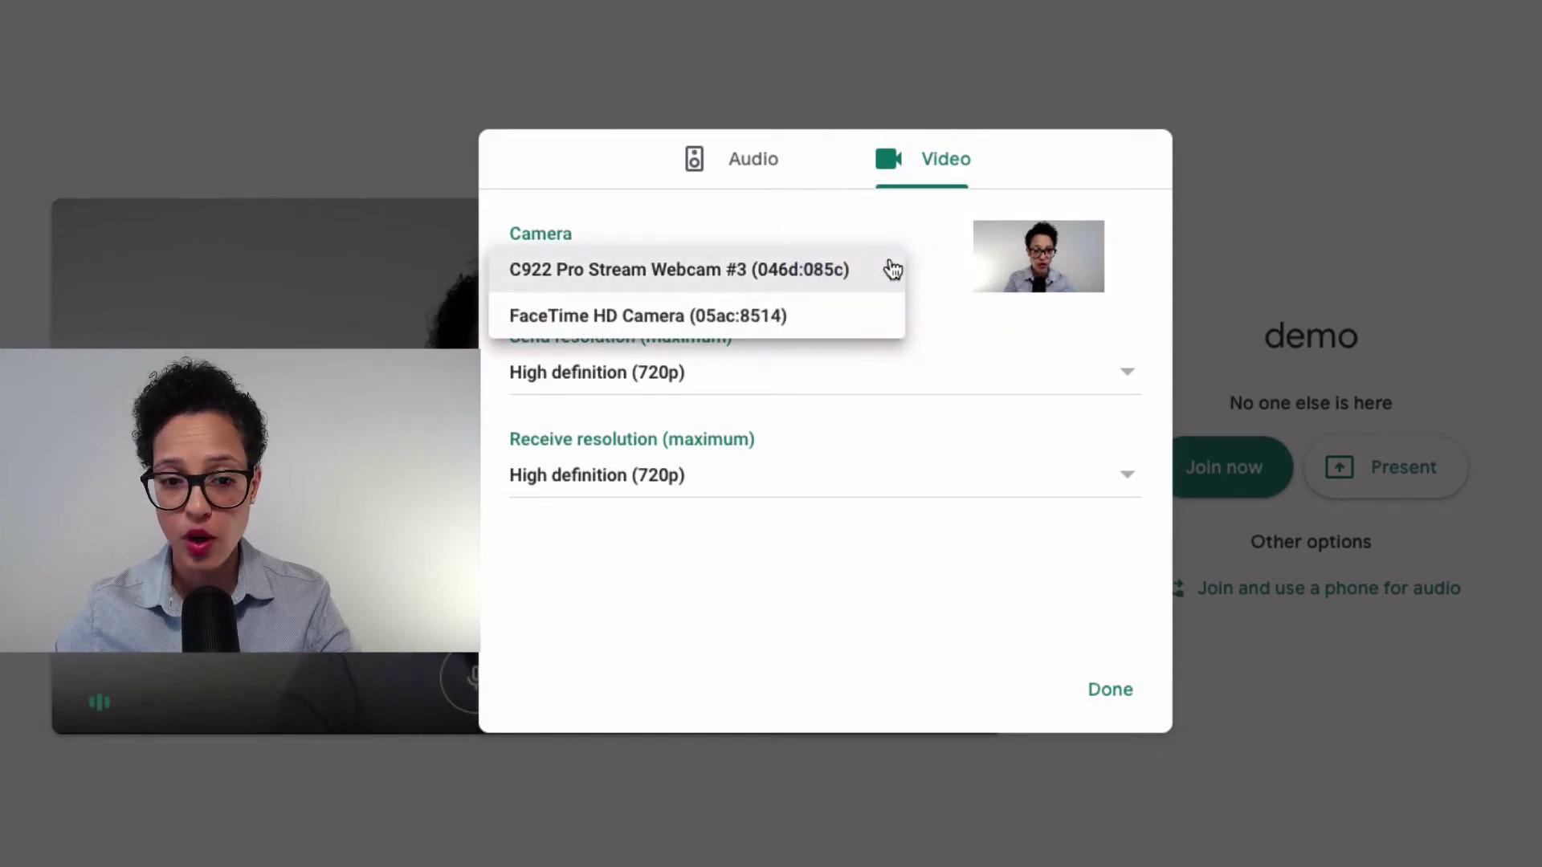
pyautogui.click(875, 308)
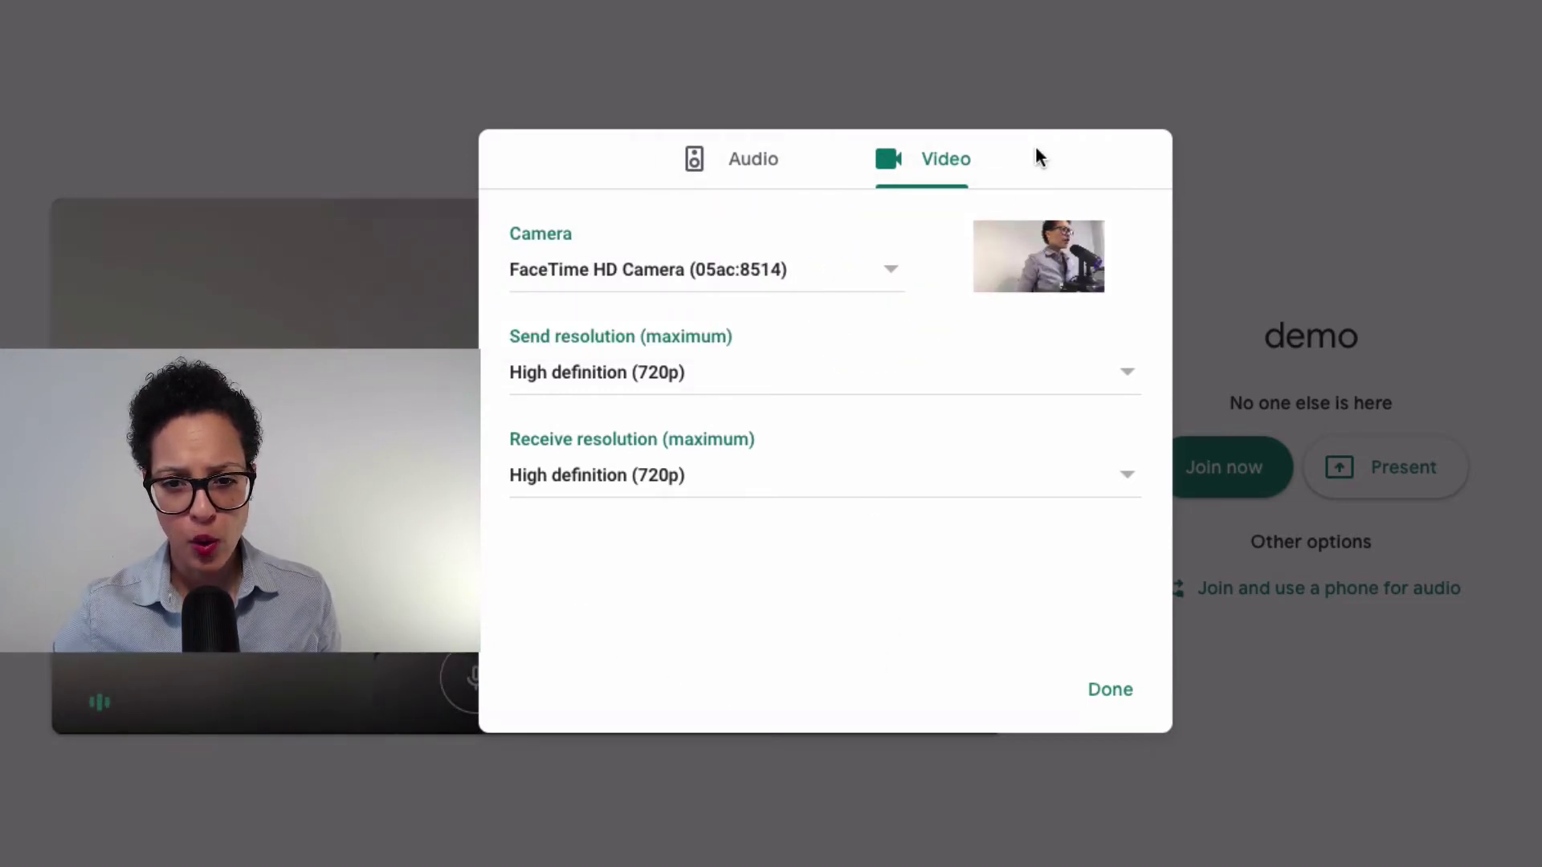
pyautogui.click(835, 277)
pyautogui.click(743, 235)
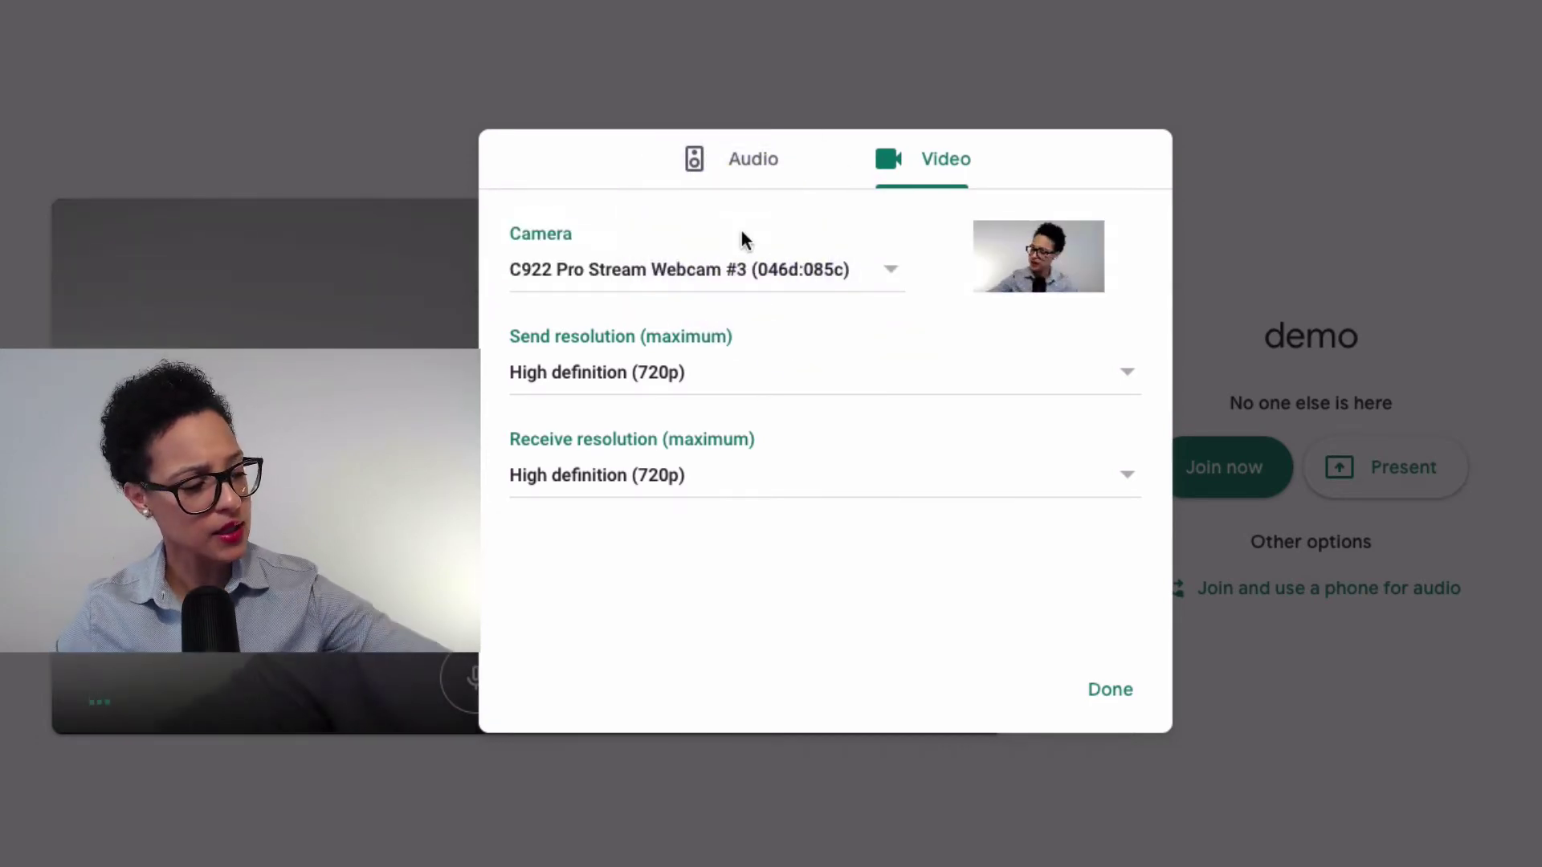
# - Set the maximum send resolution to Standard definition (360p), return it to High definition (720p), and close the settings
pyautogui.click(957, 374)
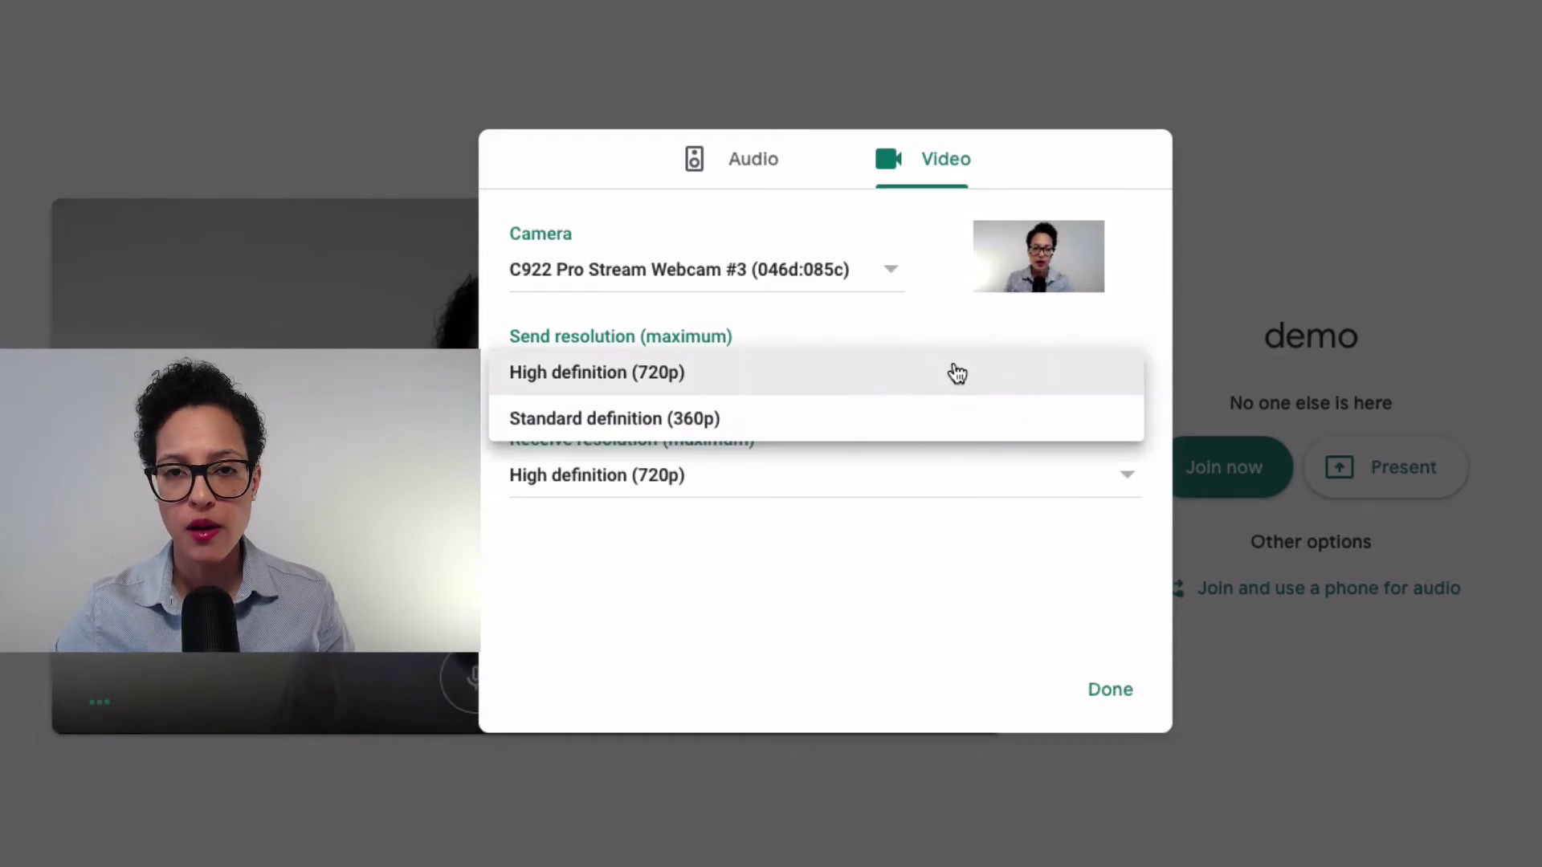
pyautogui.click(956, 419)
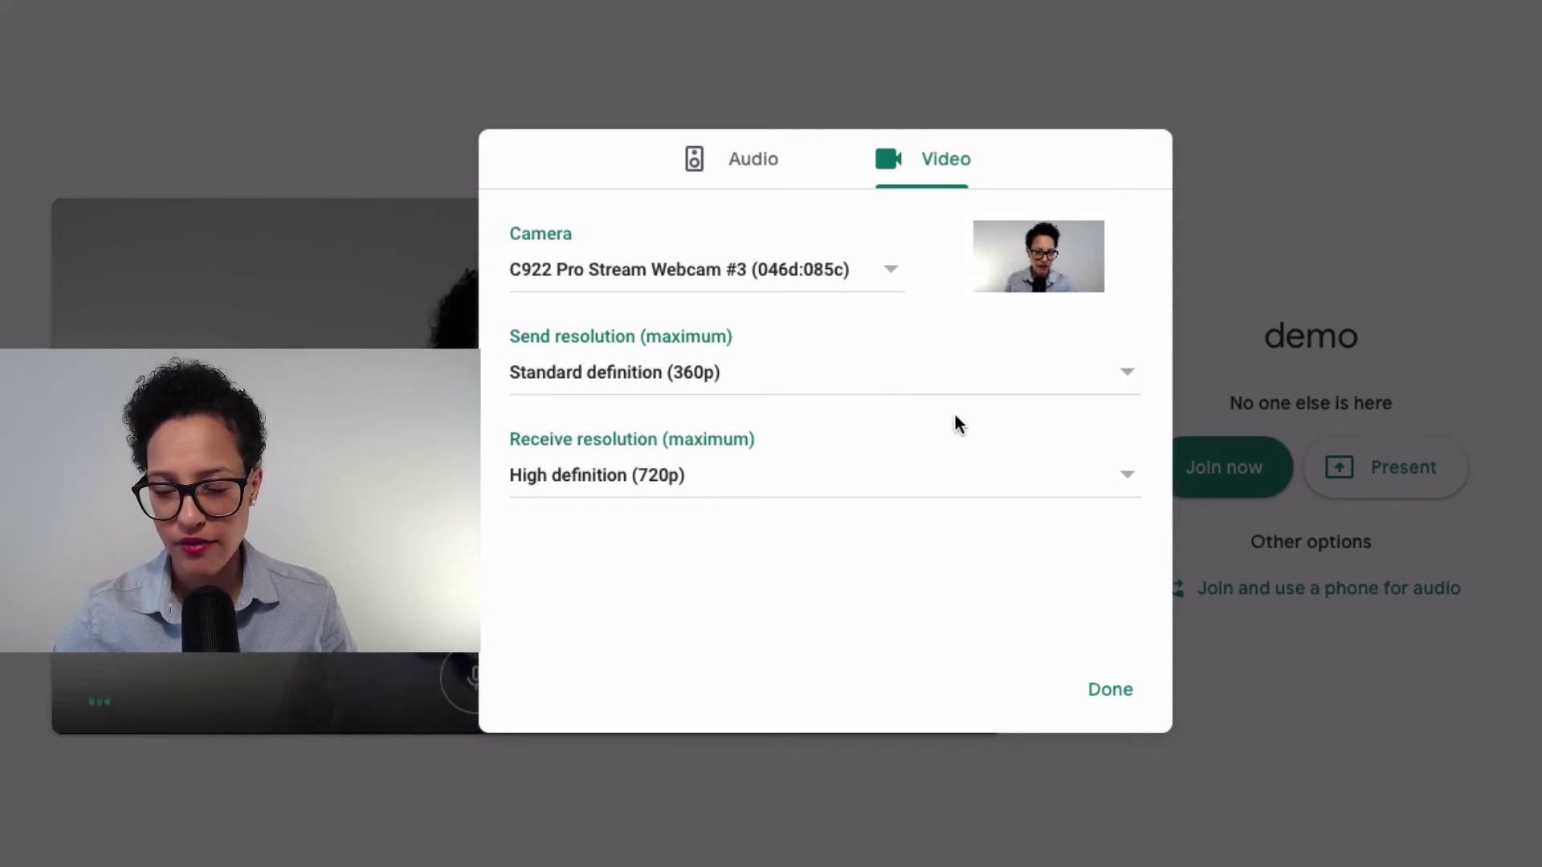
pyautogui.click(949, 374)
pyautogui.click(913, 322)
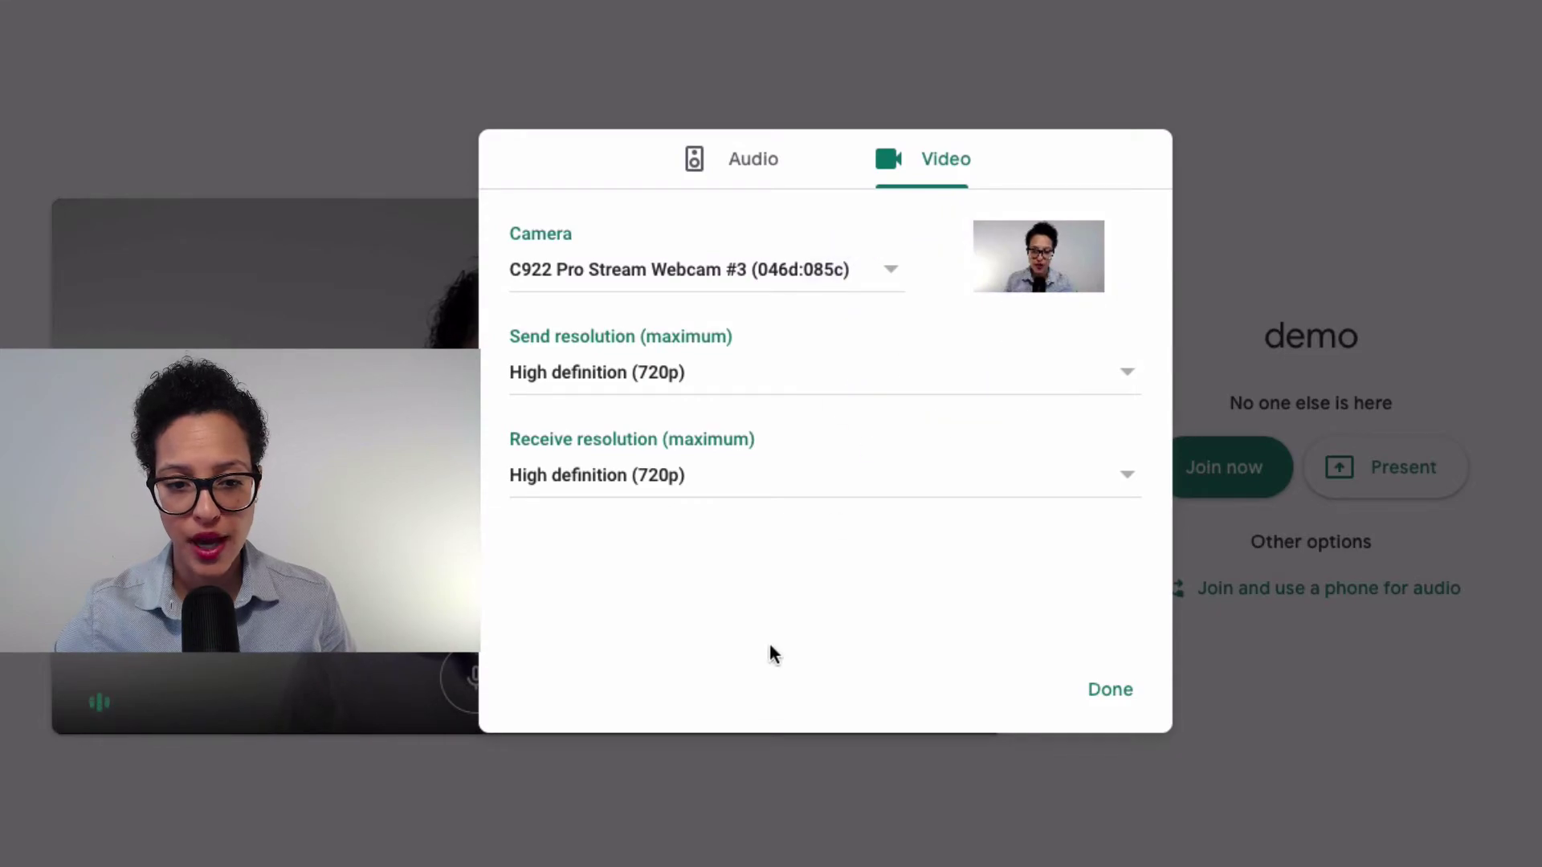
pyautogui.click(1115, 691)
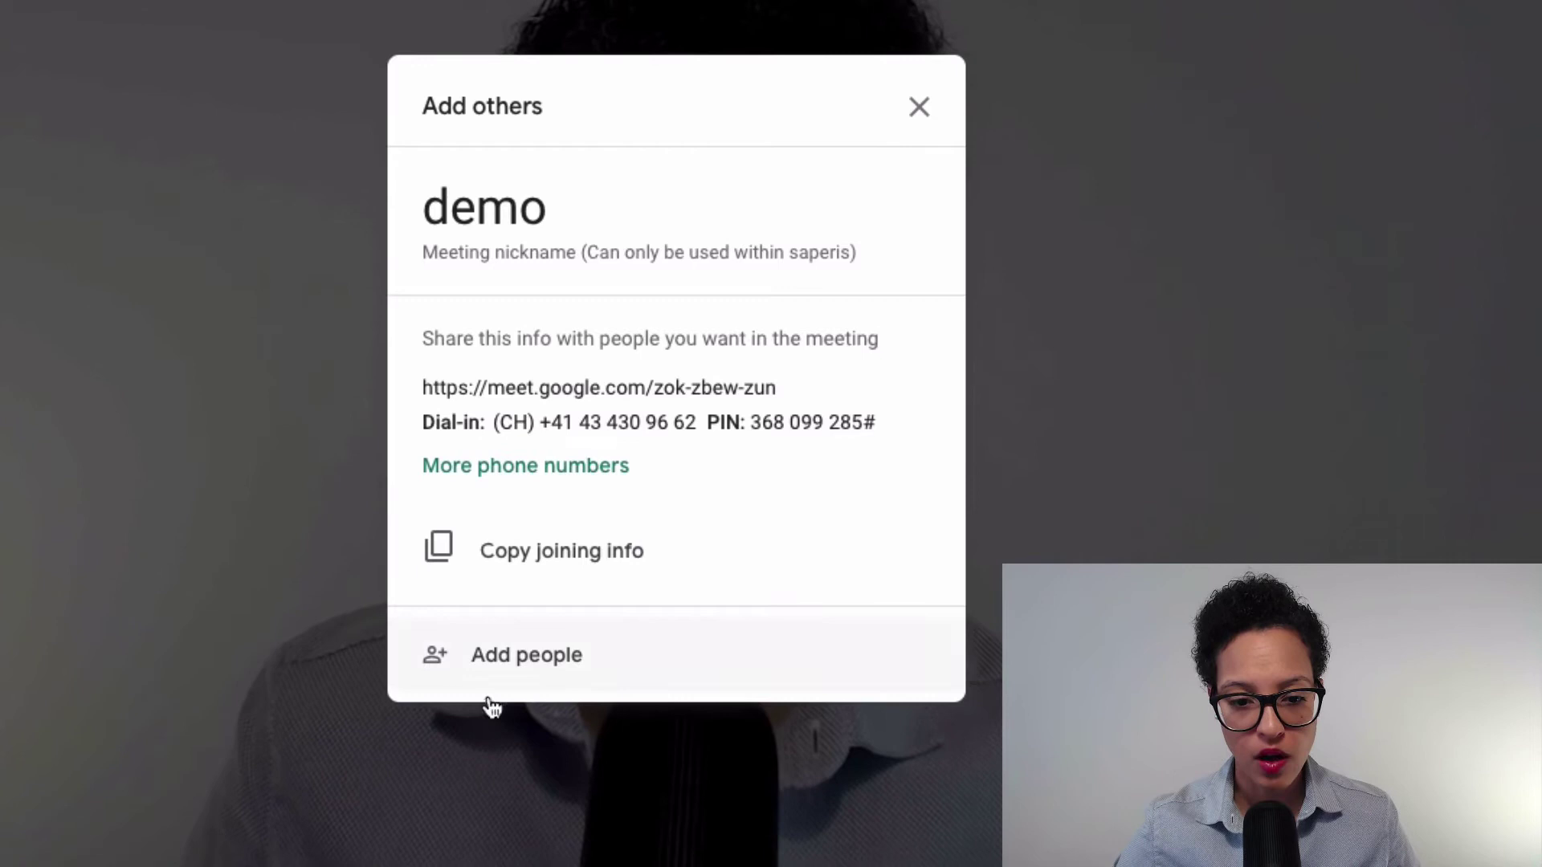
# - Add the suggested Gmail contact to the meeting's invite list and send the invitation e-mail
pyautogui.click(598, 660)
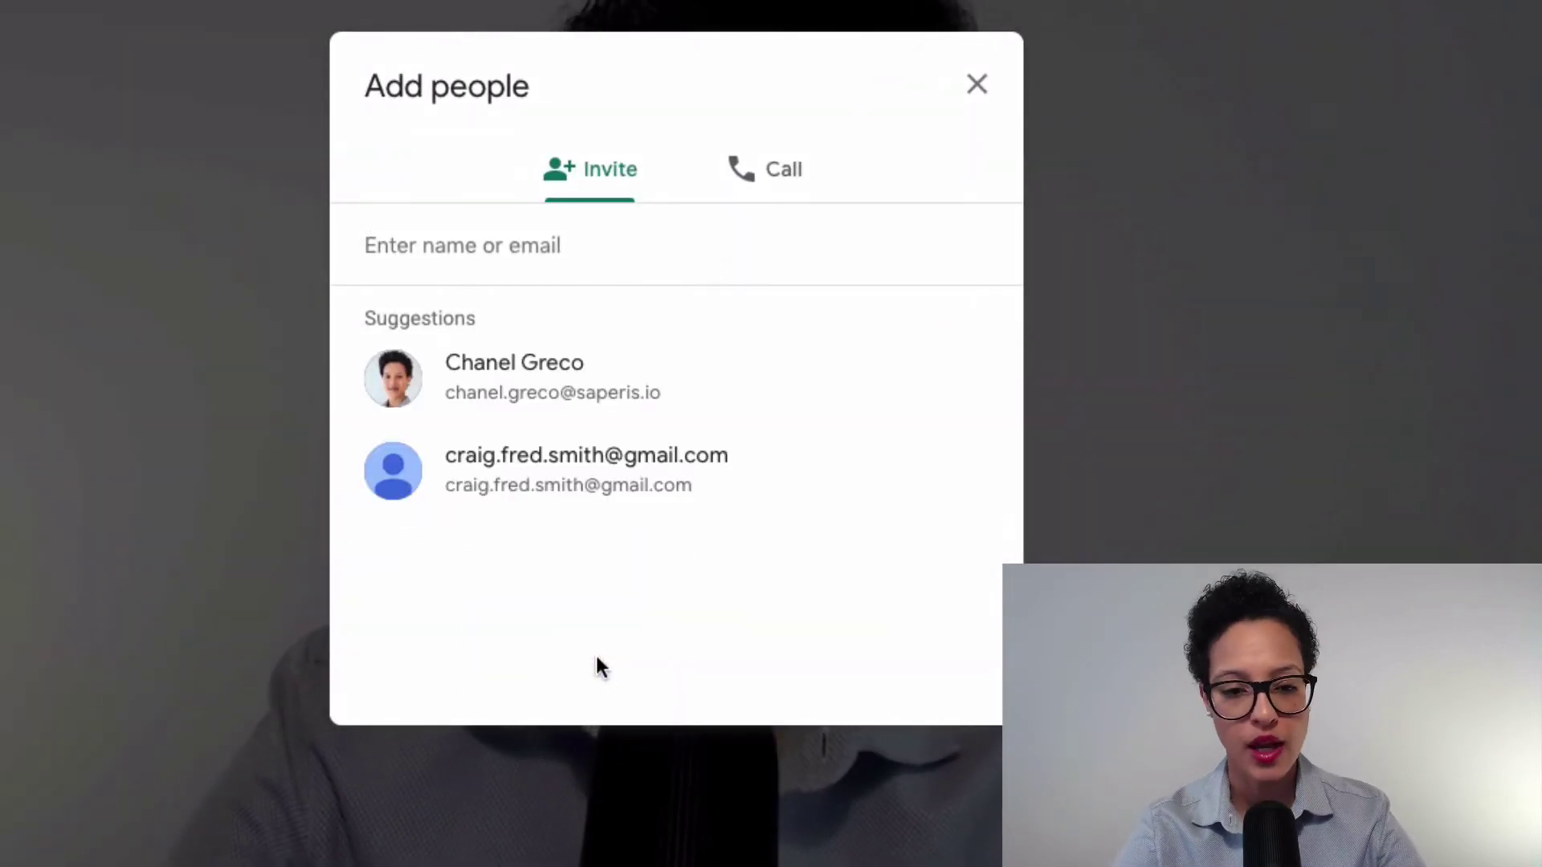
pyautogui.click(570, 473)
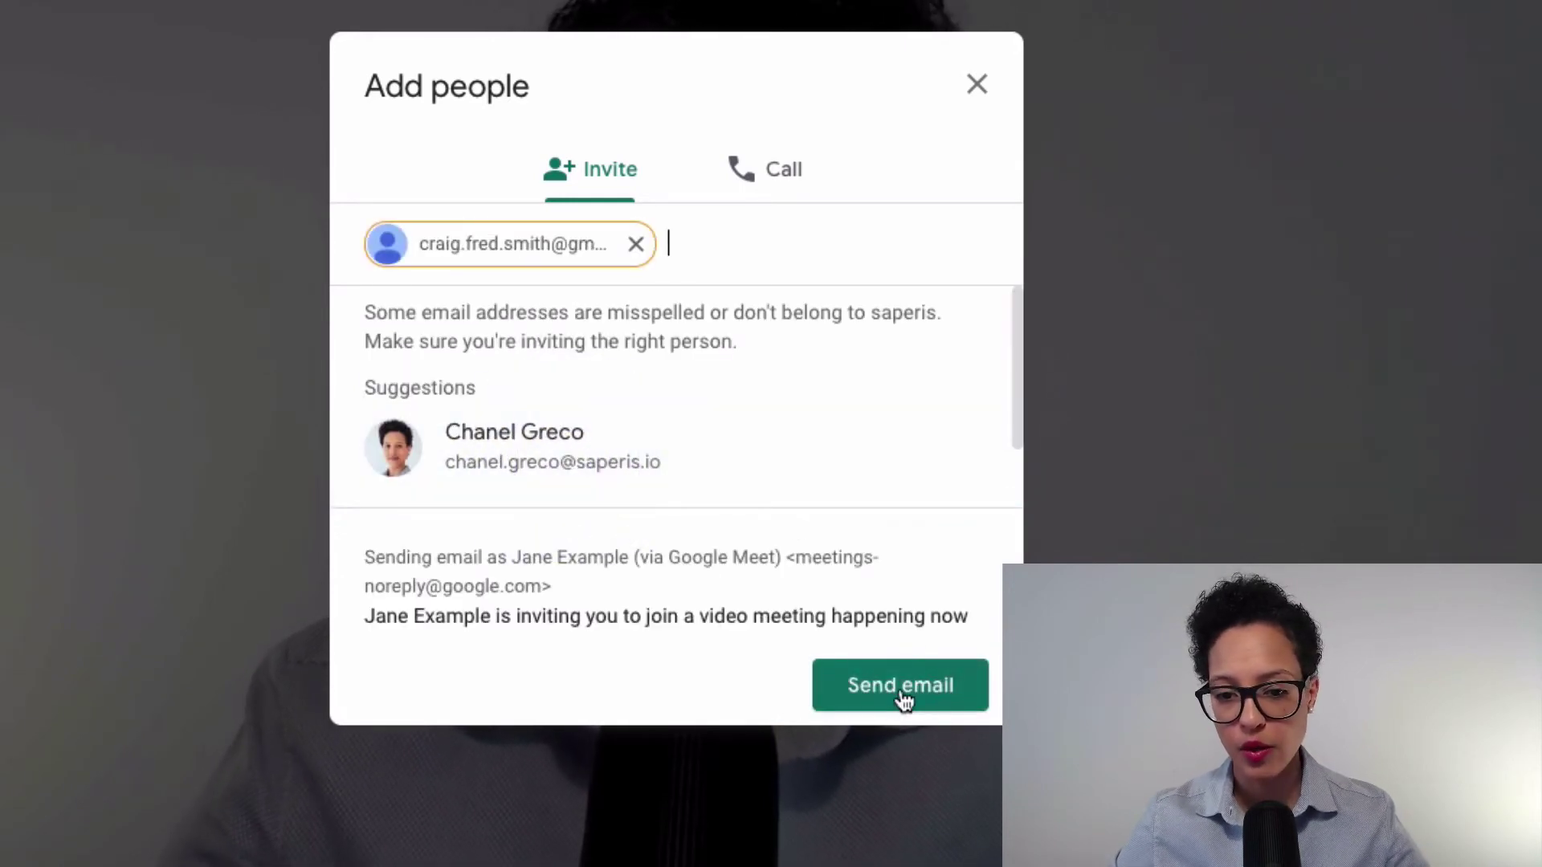
pyautogui.click(901, 692)
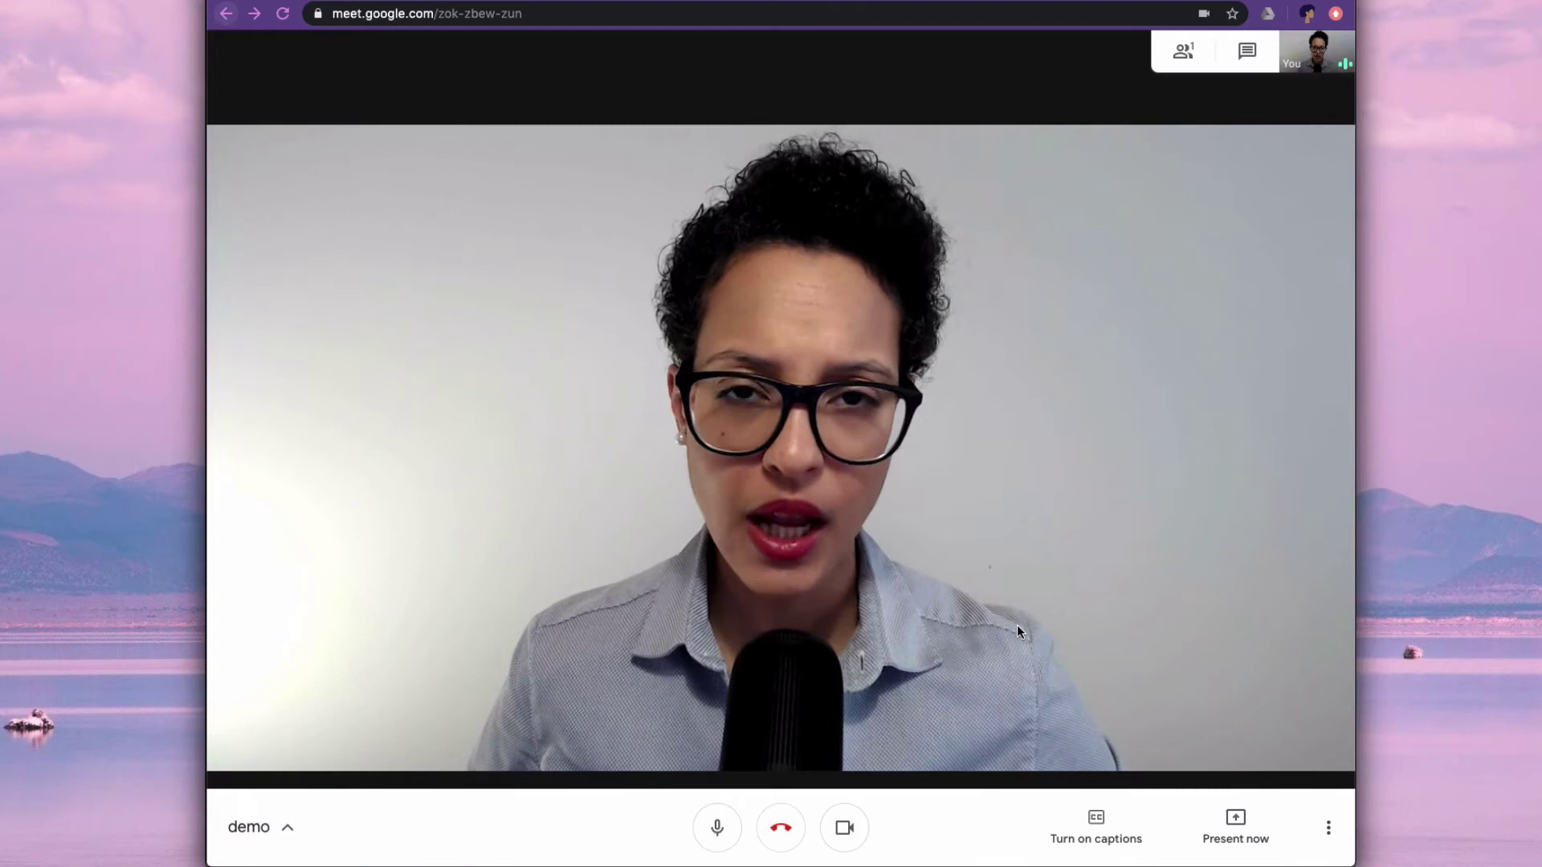
# - Turn live captions on and off again during the call, and switch the camera off and back on
pyautogui.click(1097, 819)
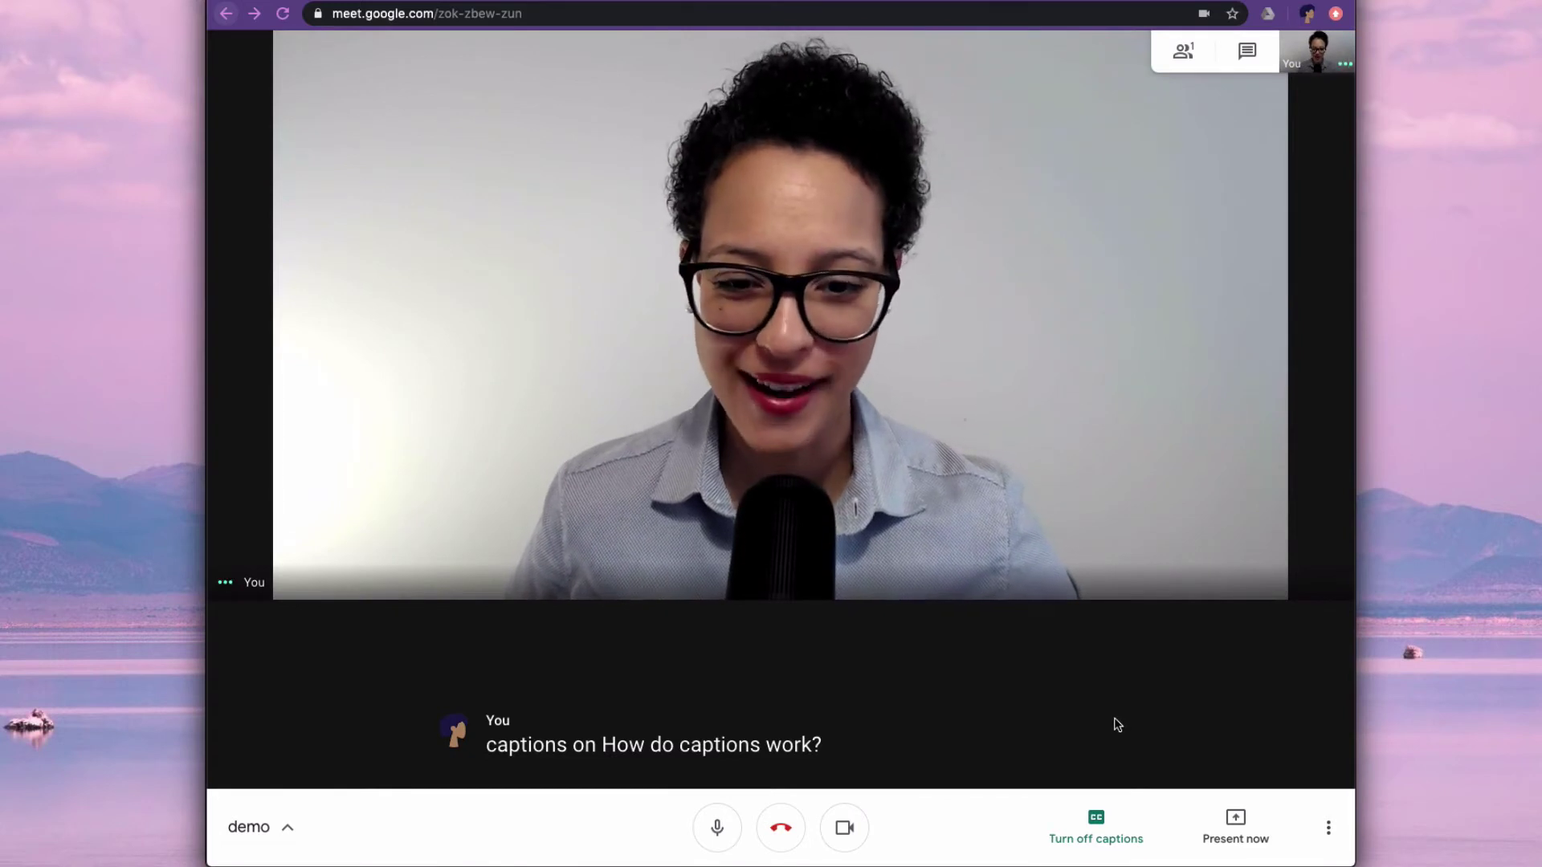
pyautogui.click(1114, 837)
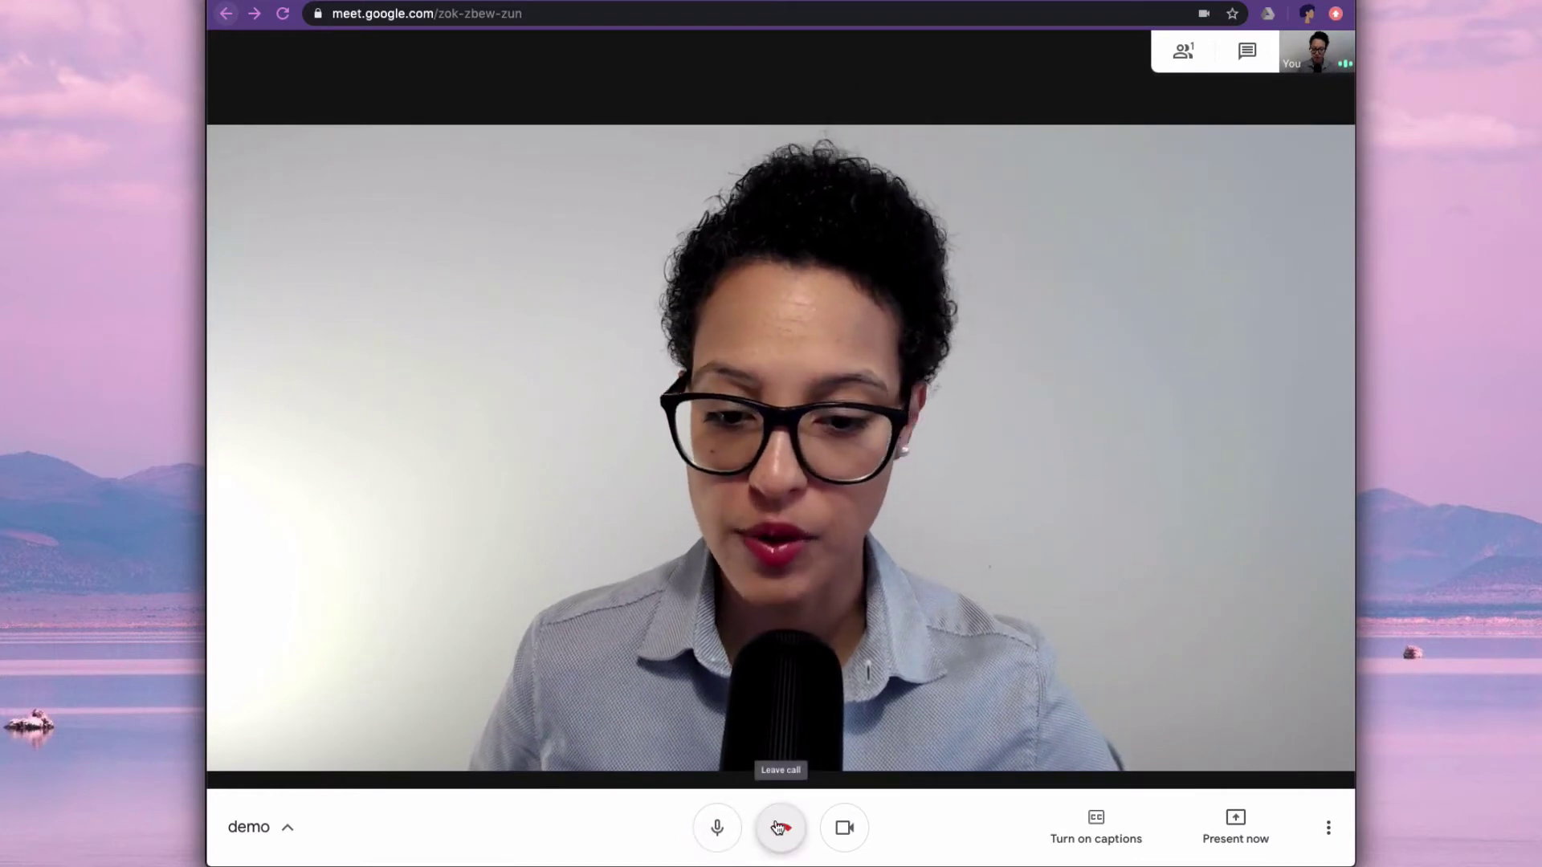
pyautogui.click(848, 830)
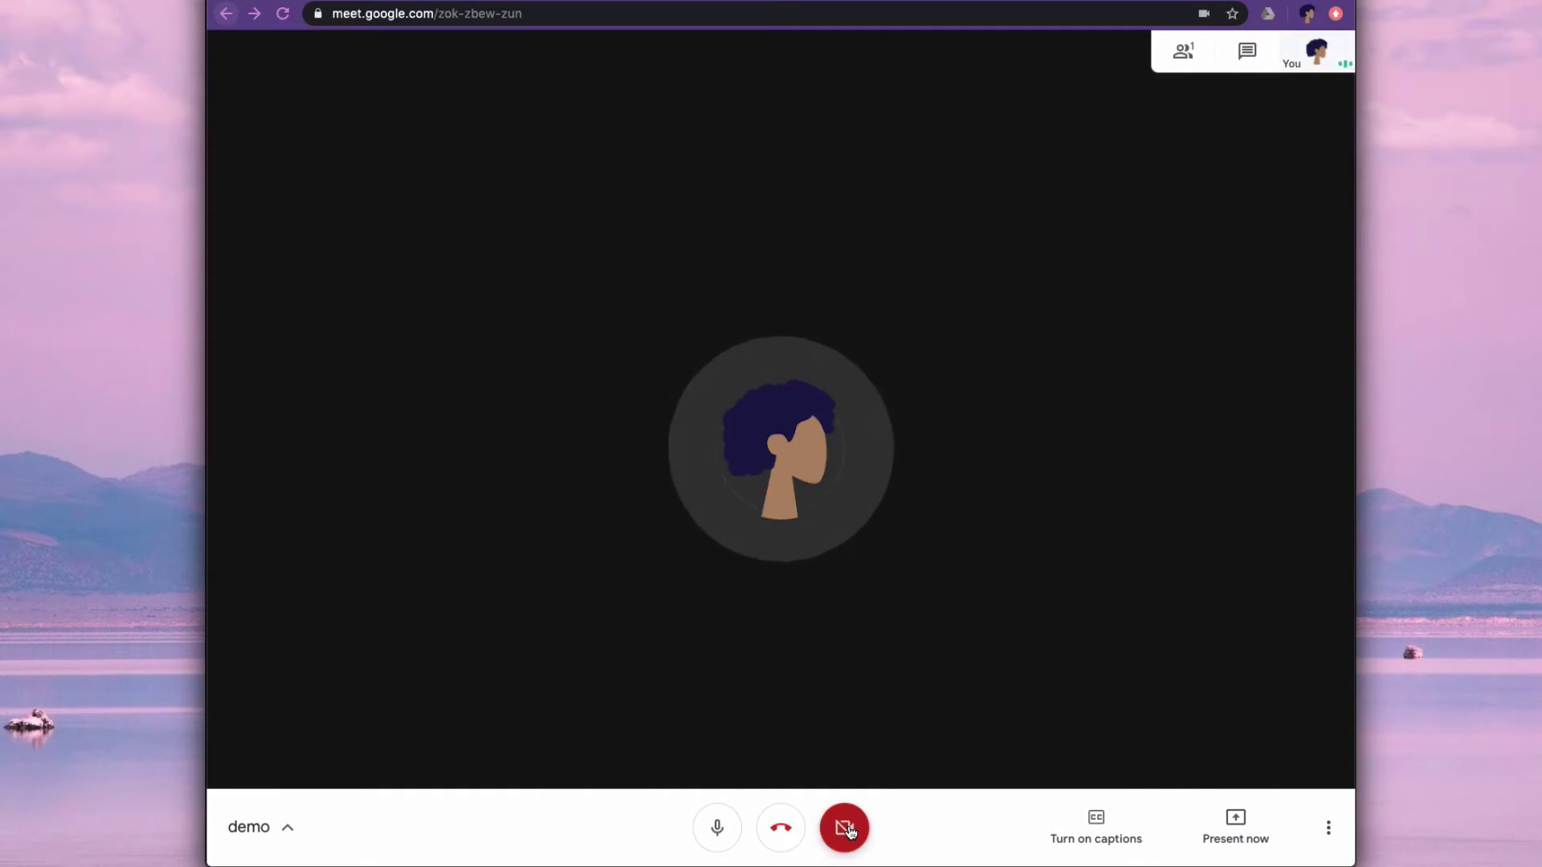
pyautogui.click(851, 833)
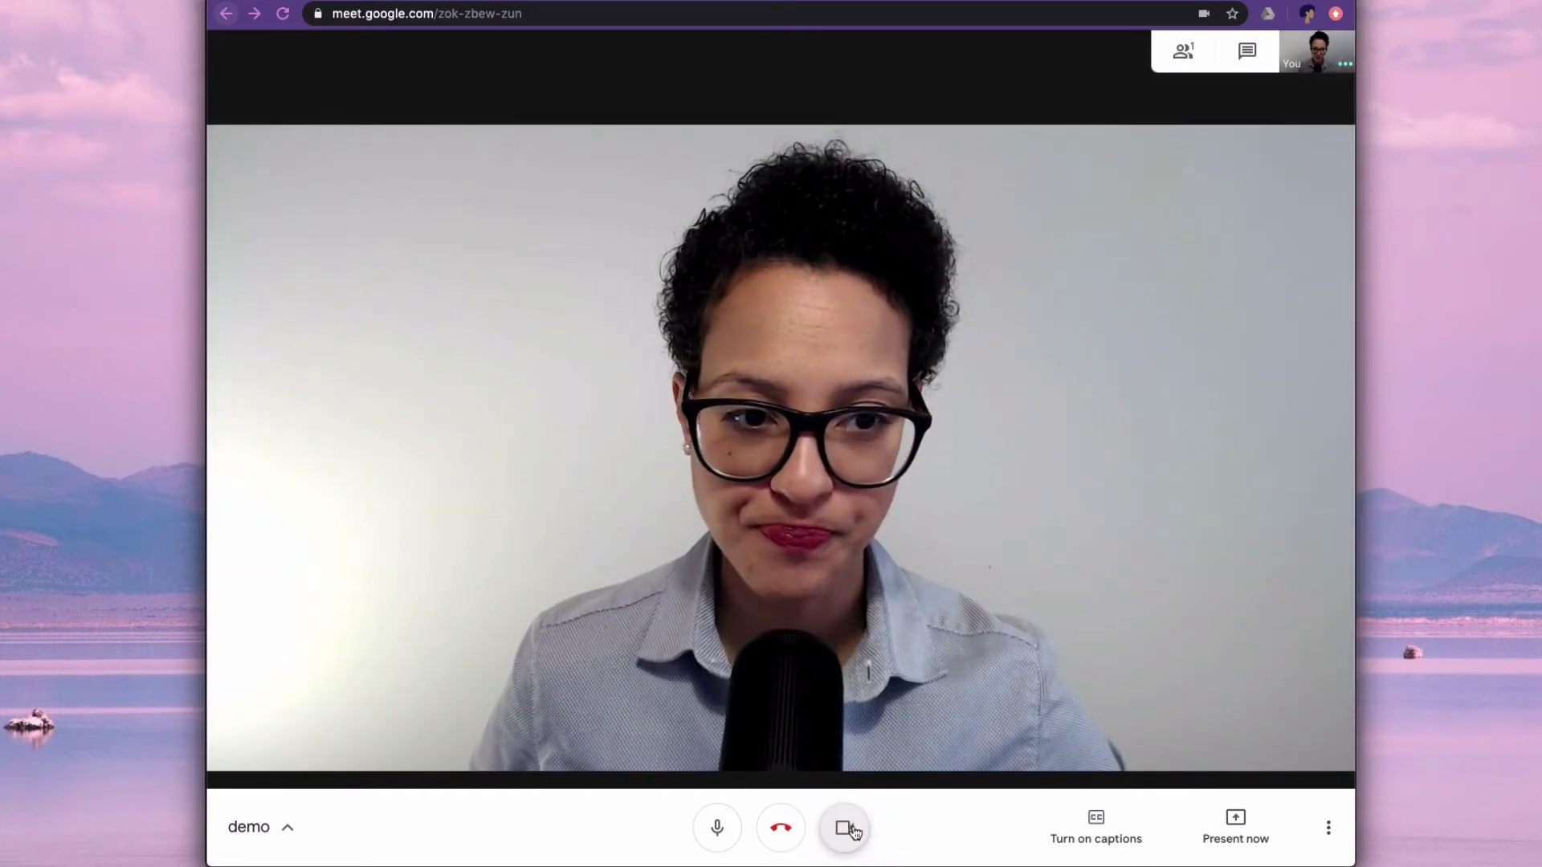
# - Present the saperis demo Google Slides window to the meeting, and stop presenting from the Meet window
pyautogui.click(1248, 819)
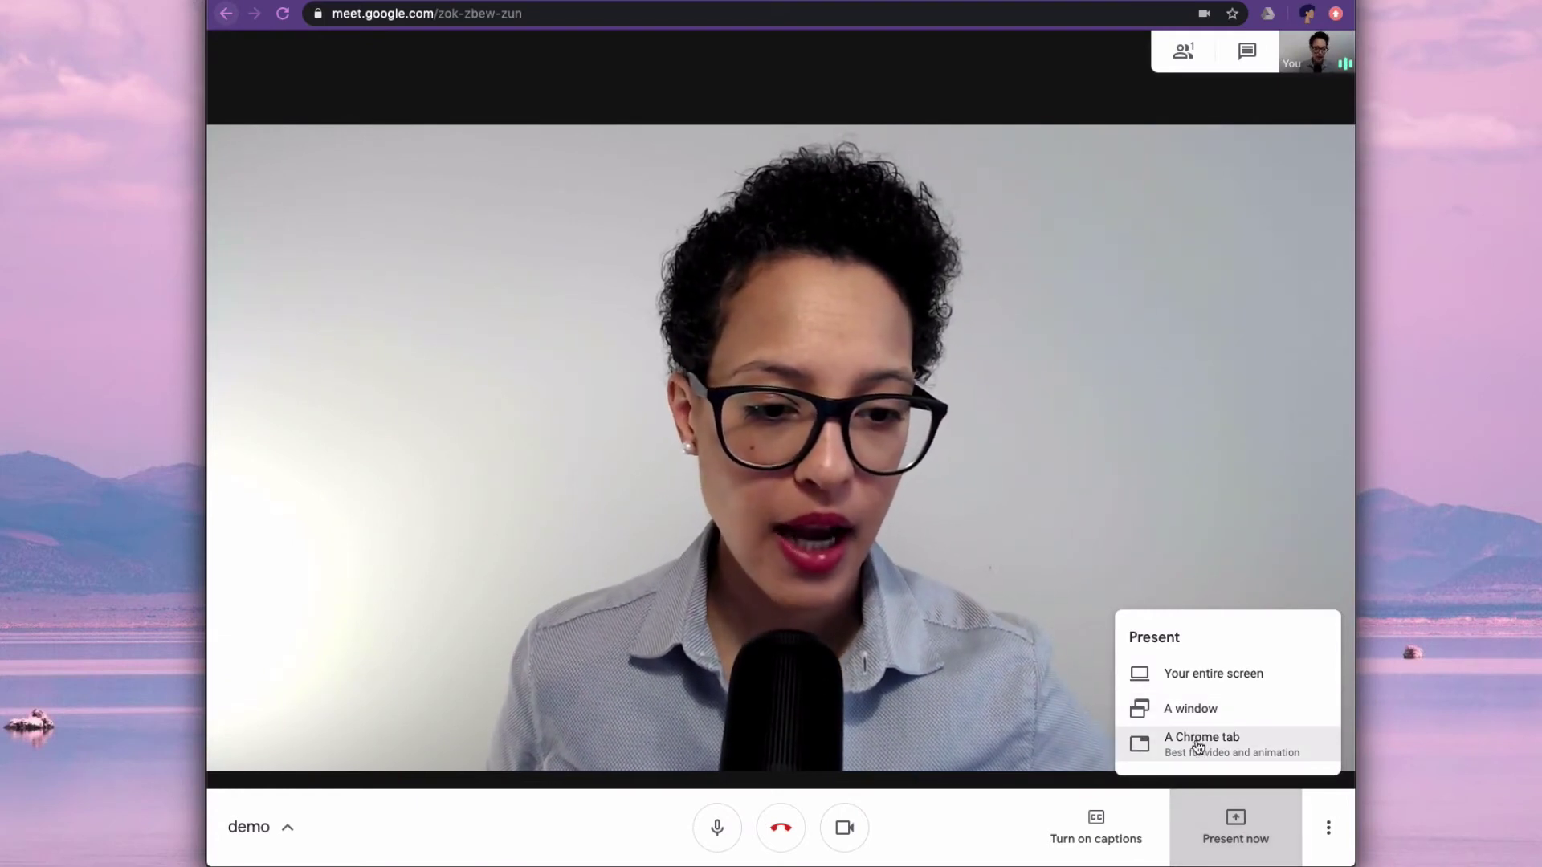
pyautogui.click(1210, 716)
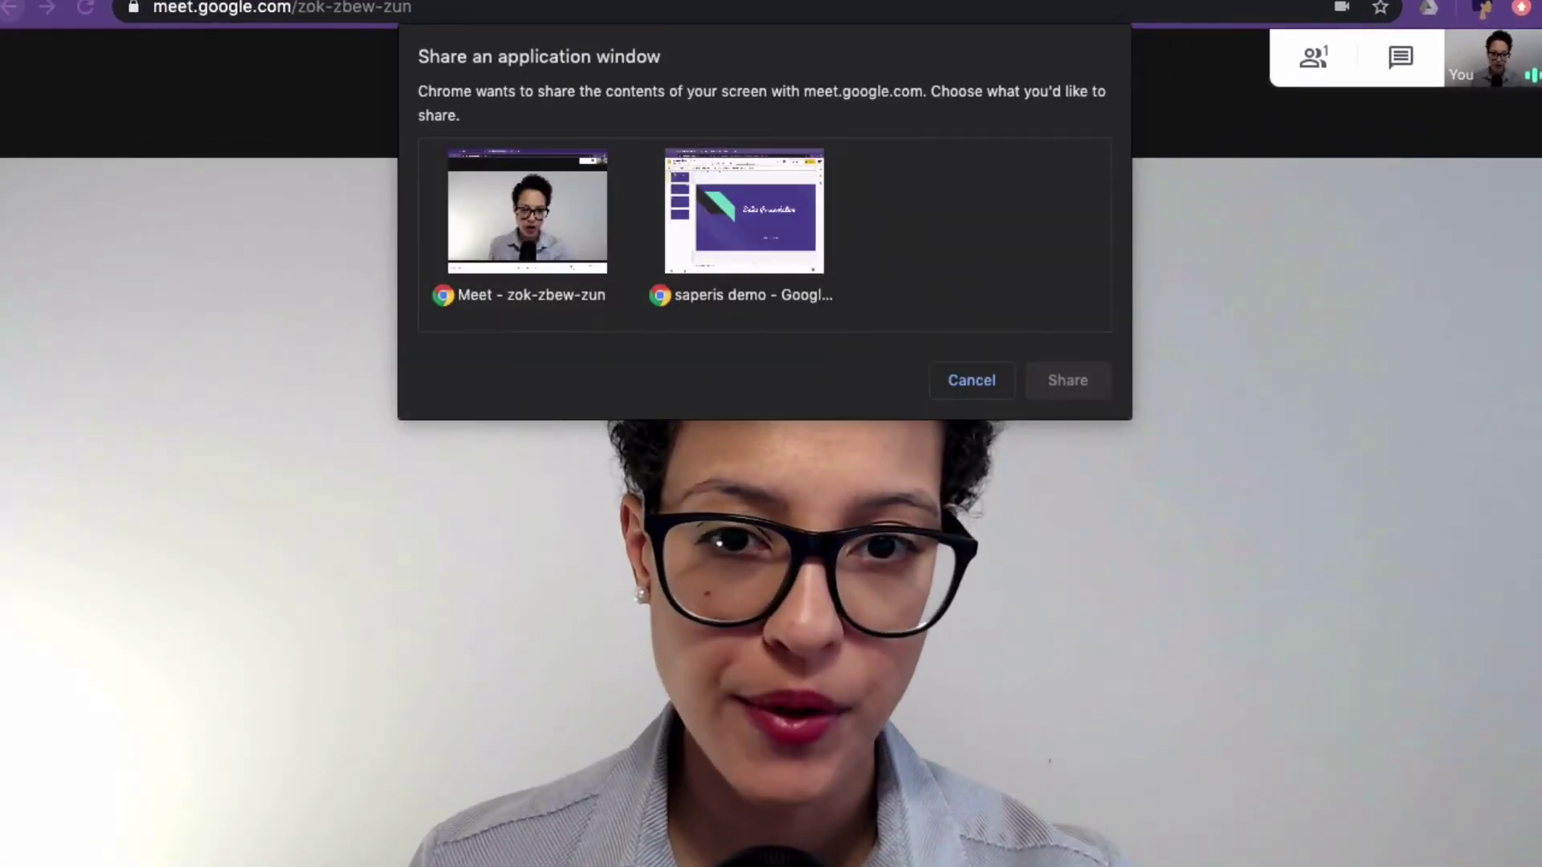
pyautogui.click(717, 228)
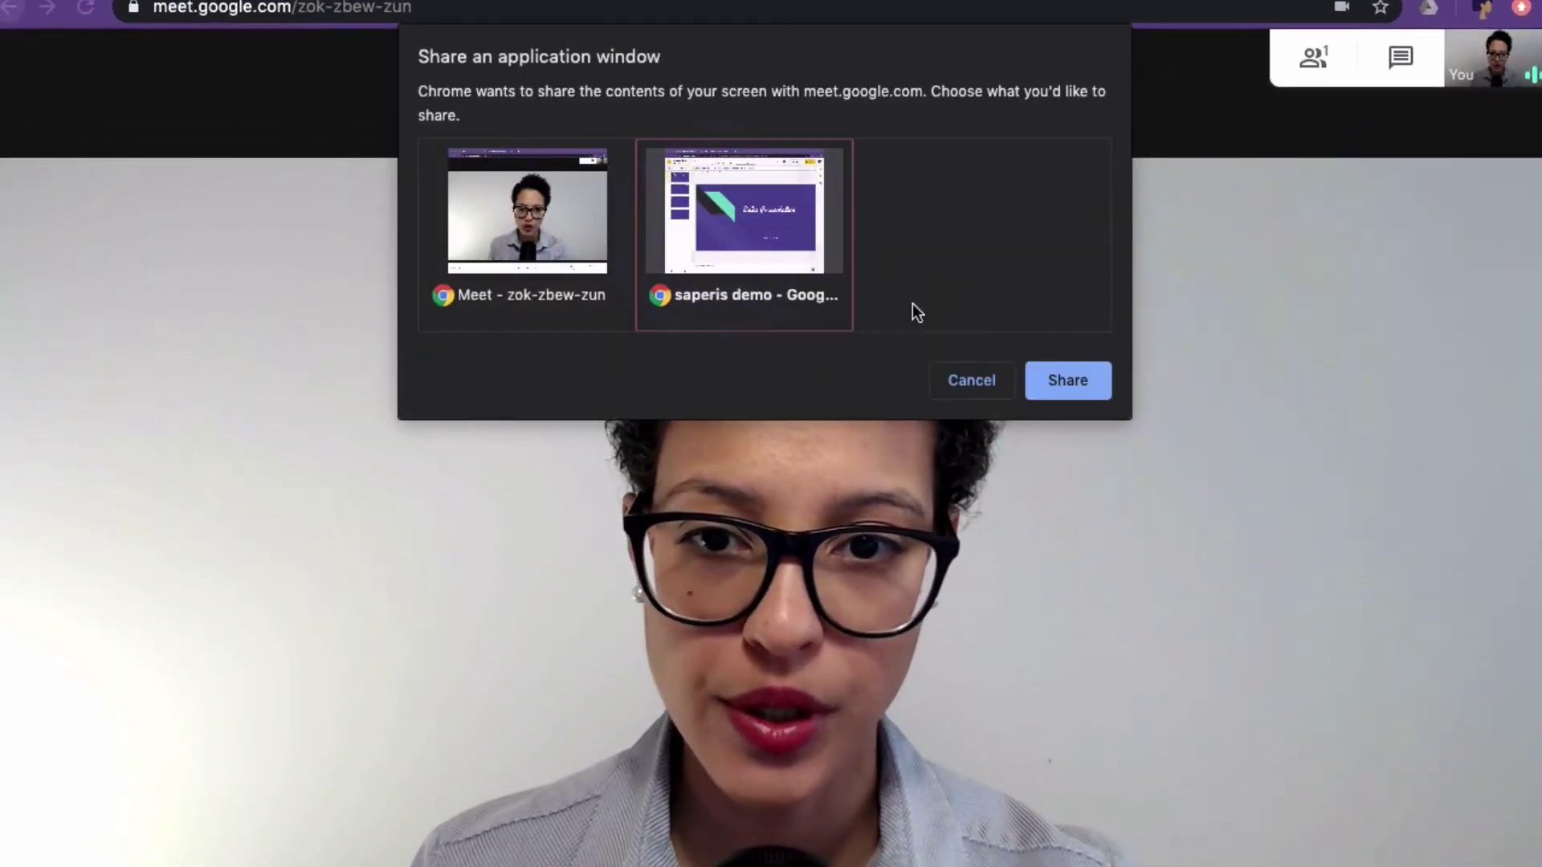
pyautogui.click(1076, 375)
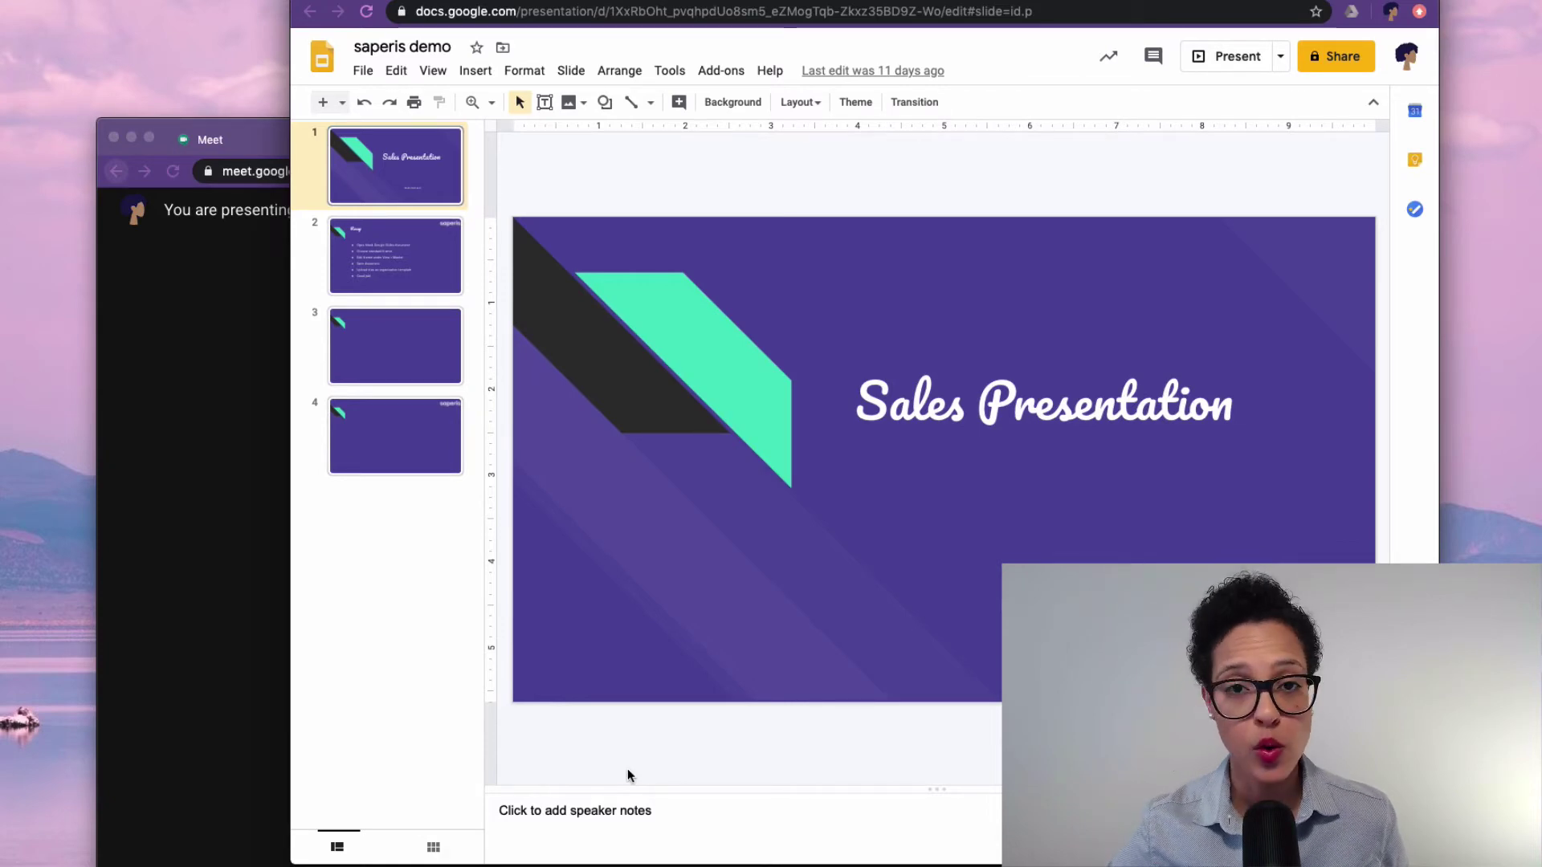
pyautogui.click(239, 138)
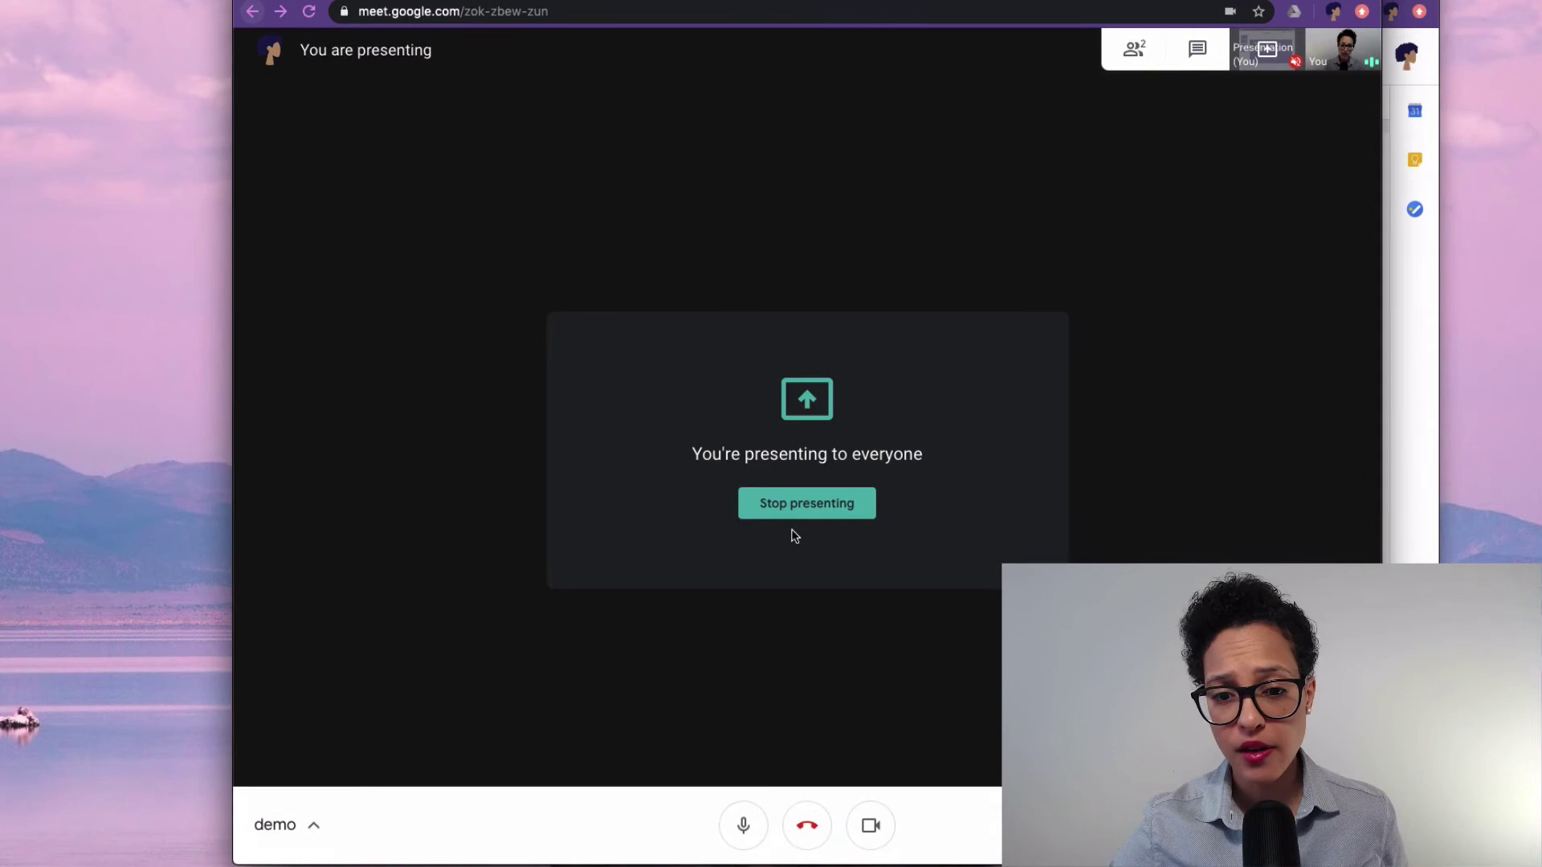
pyautogui.click(800, 504)
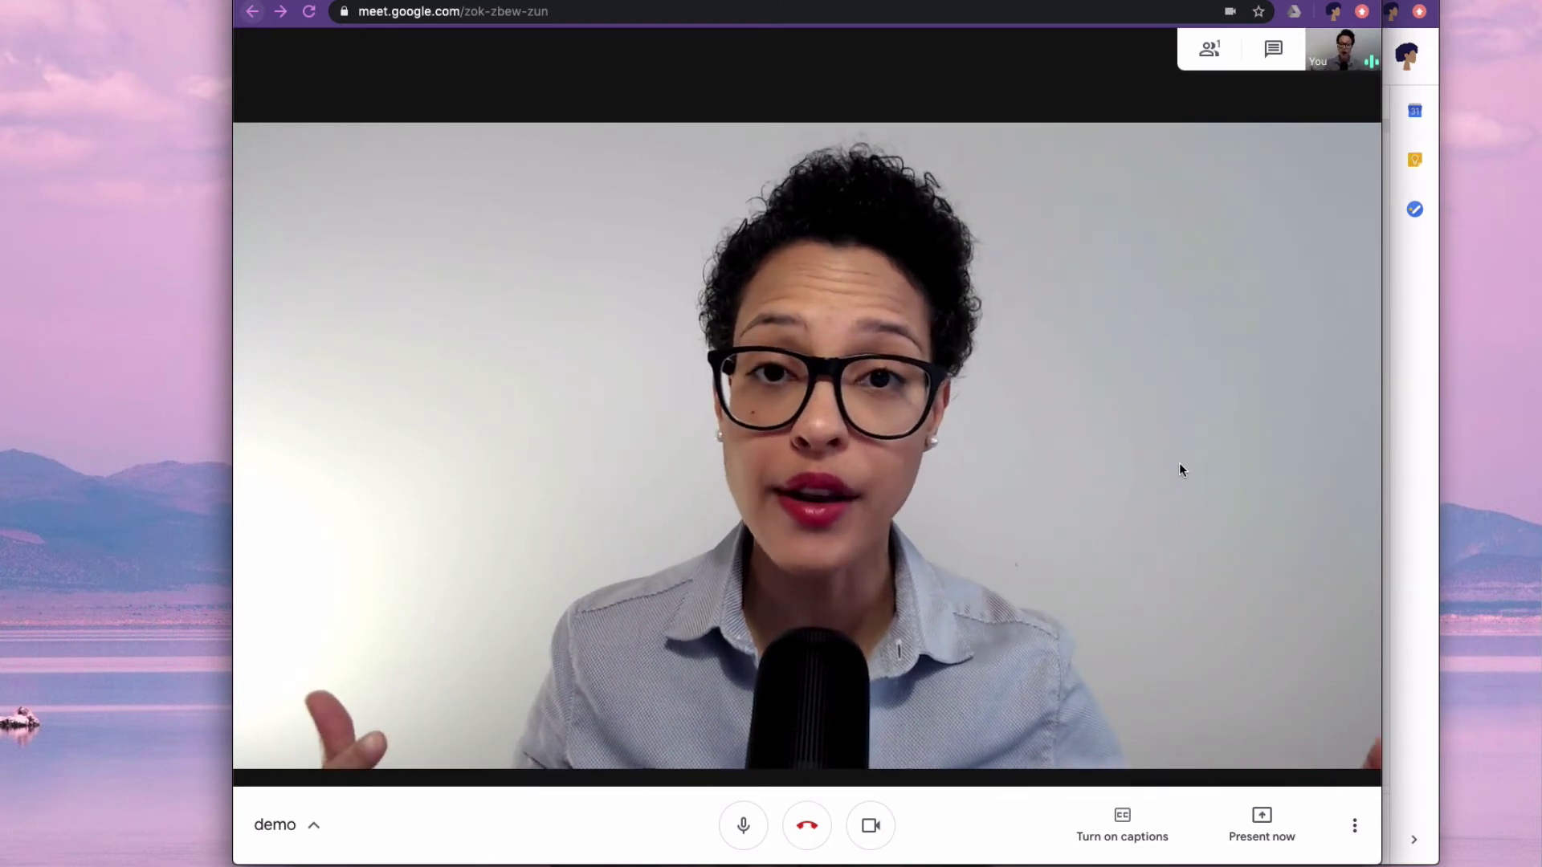
# - Send the chat message "here you go" to everyone in the meeting and close the chat
pyautogui.click(1273, 49)
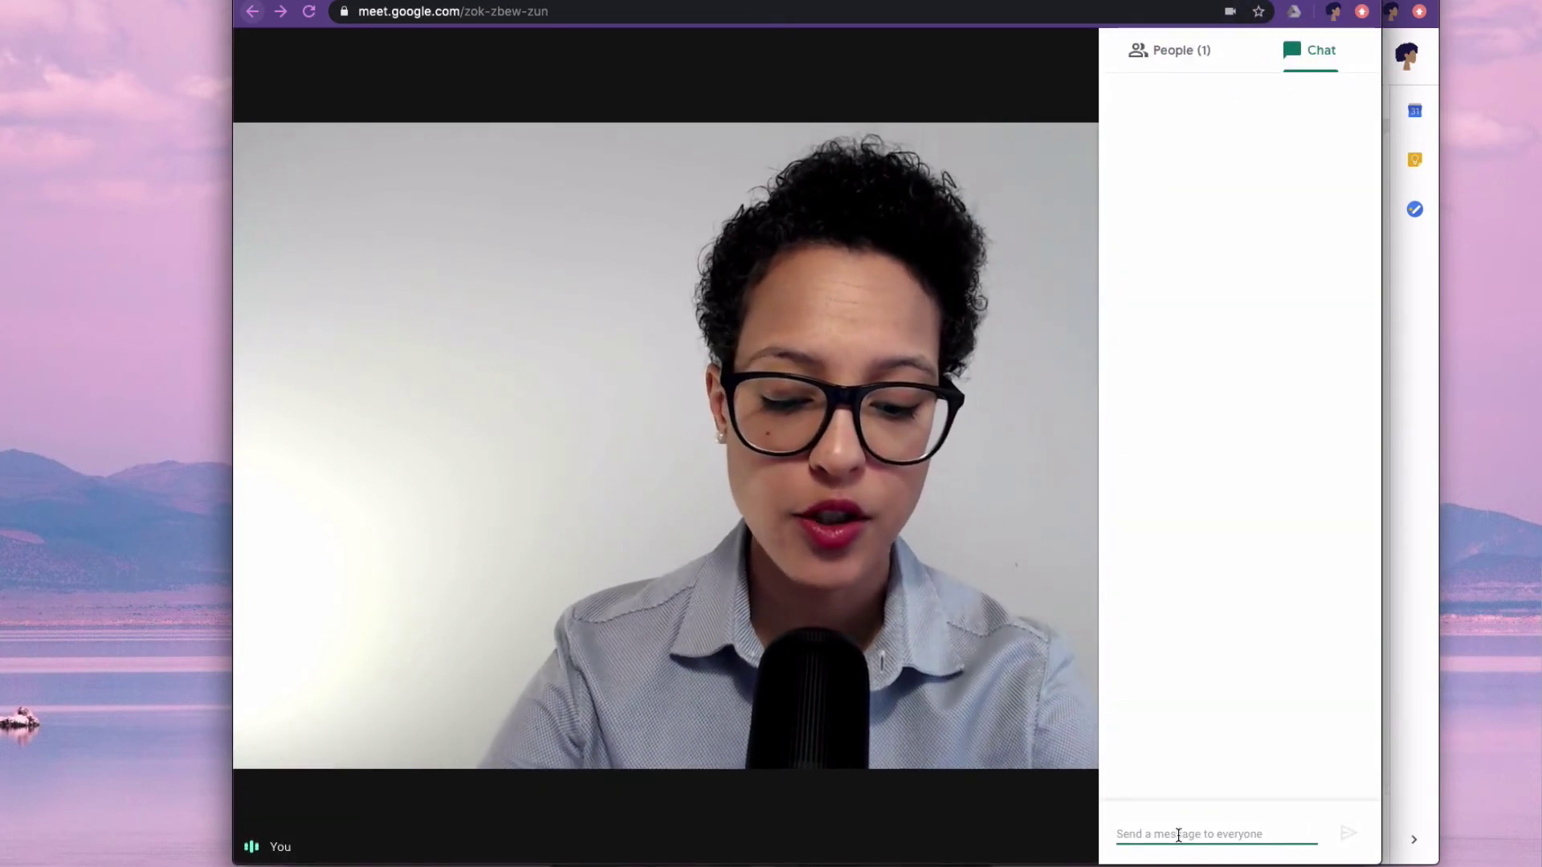
pyautogui.write('here')
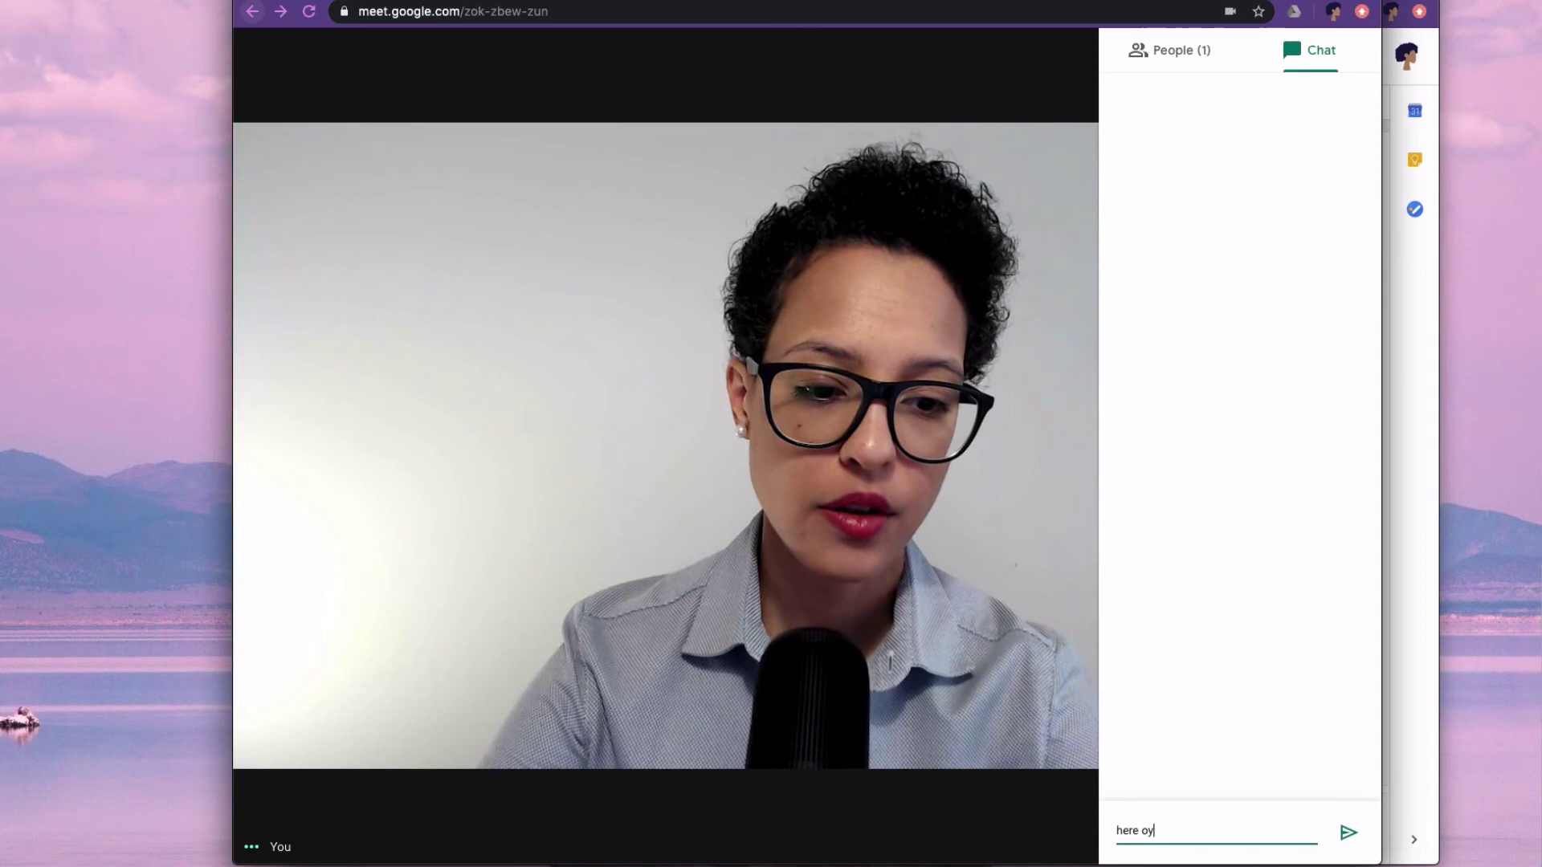
pyautogui.write(' yo')
pyautogui.write('u g')
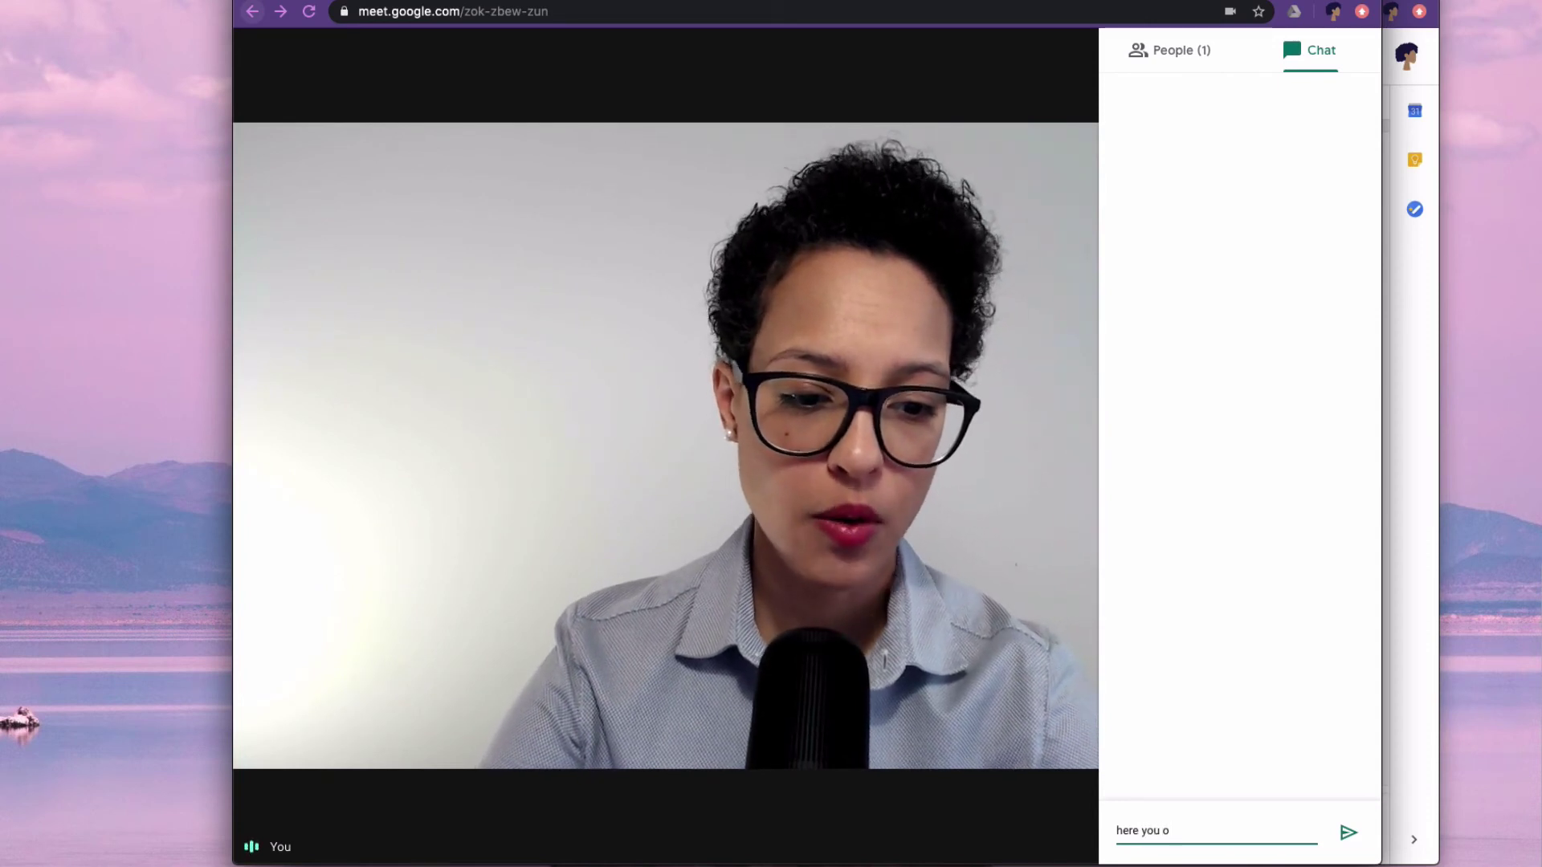
pyautogui.write('o')
pyautogui.press('Return')
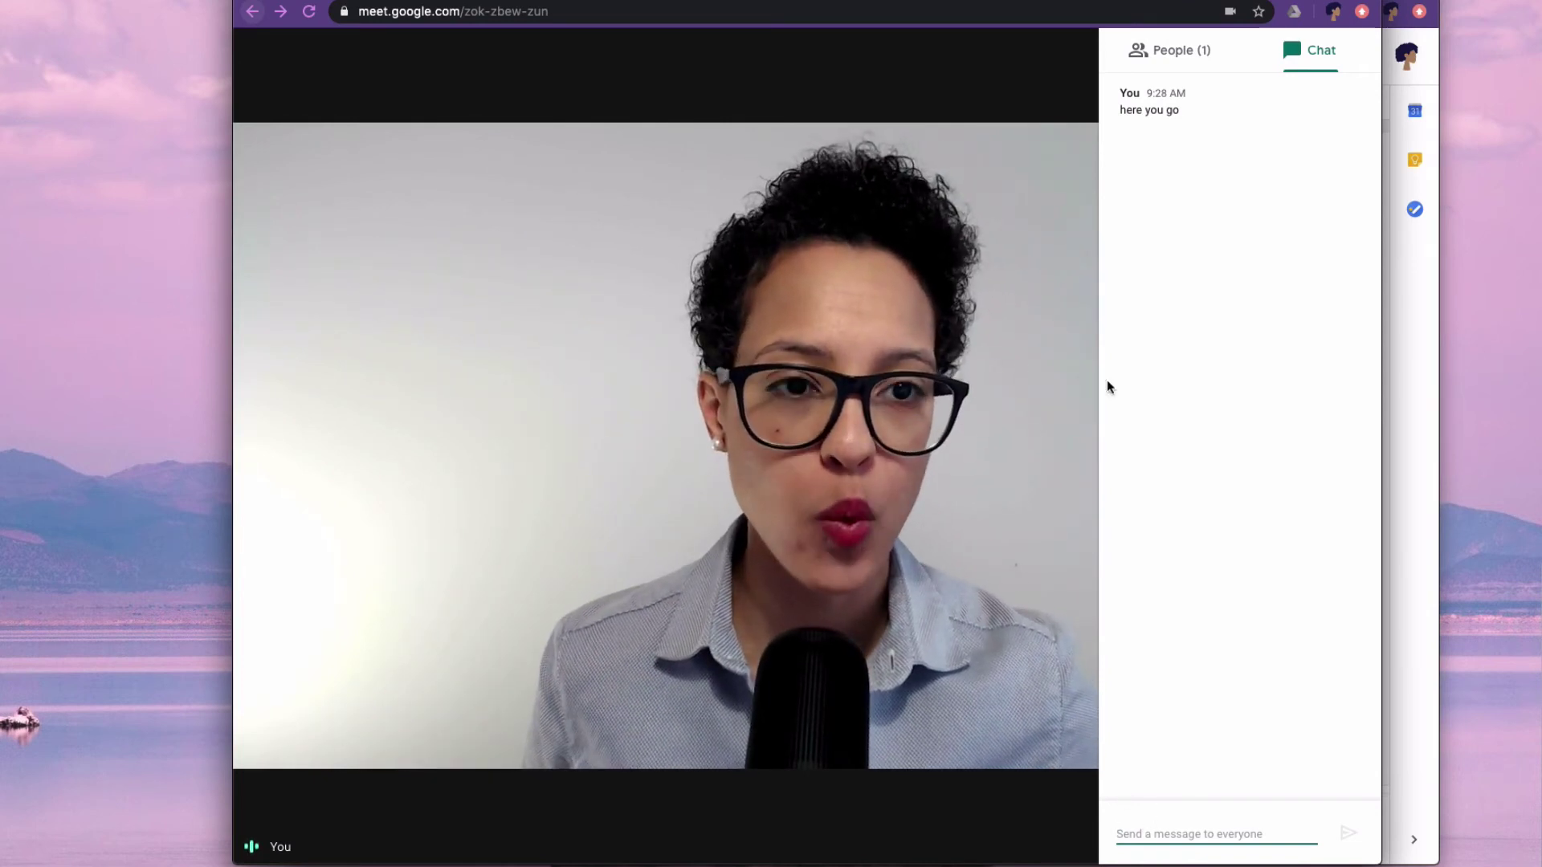
pyautogui.click(1049, 61)
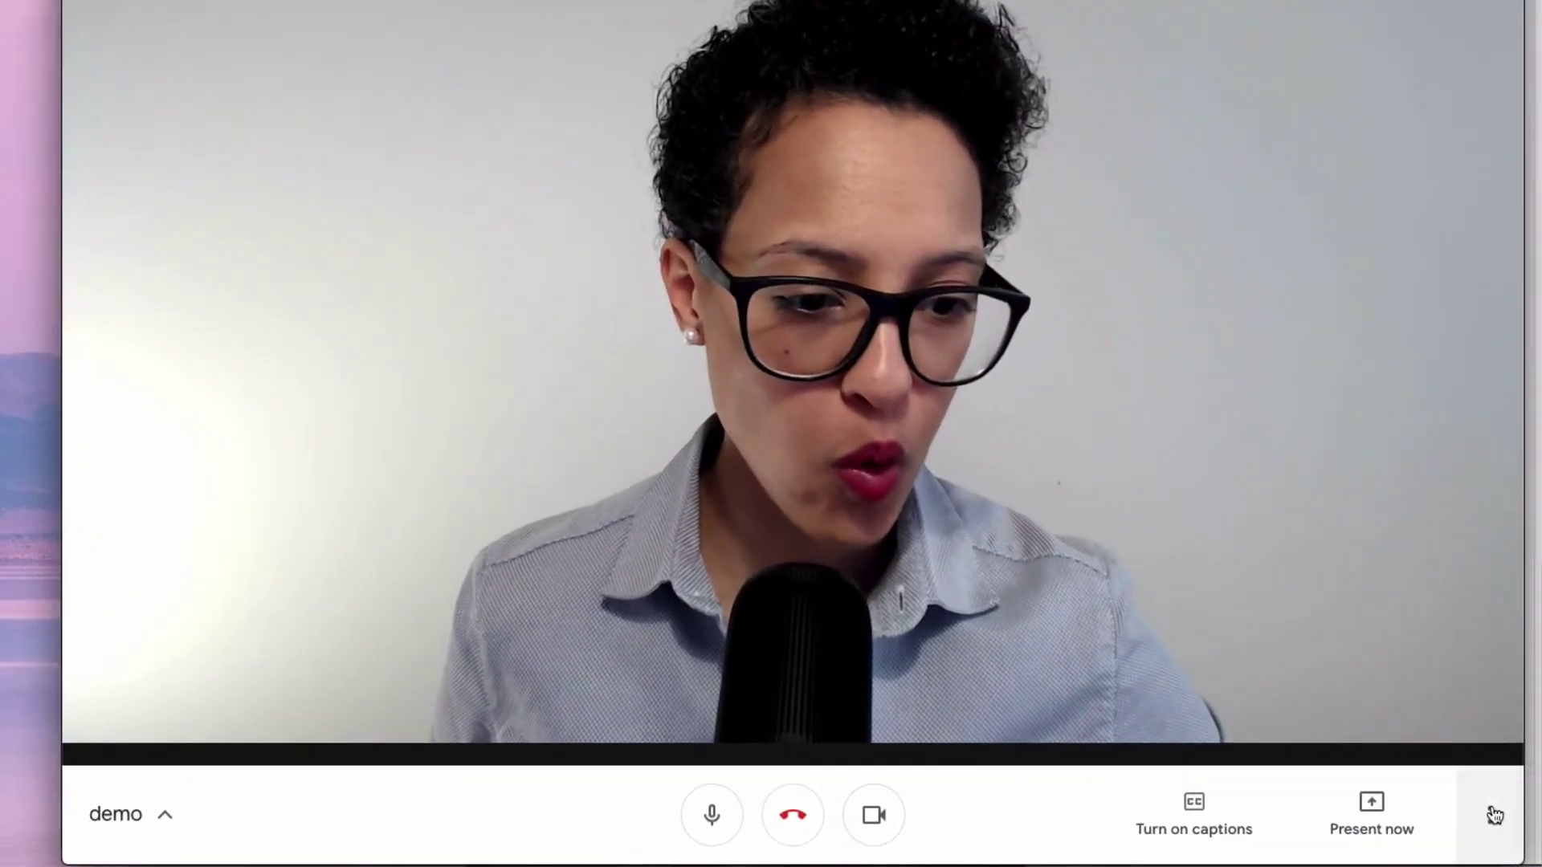
# - Review the microphone and speaker choices in the in-call audio settings and close them
pyautogui.click(1494, 815)
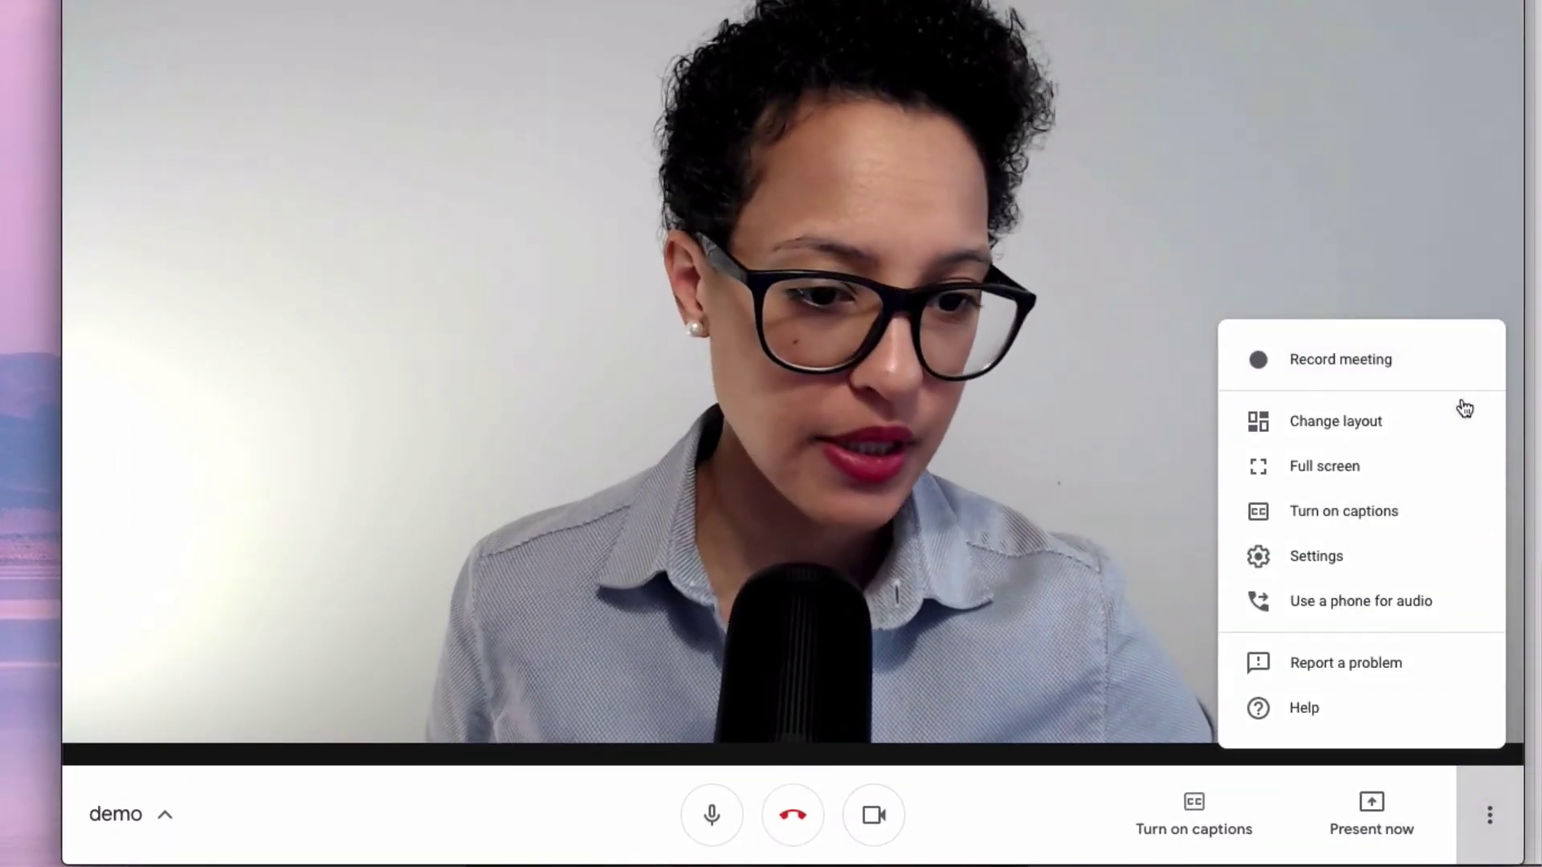
pyautogui.click(1357, 556)
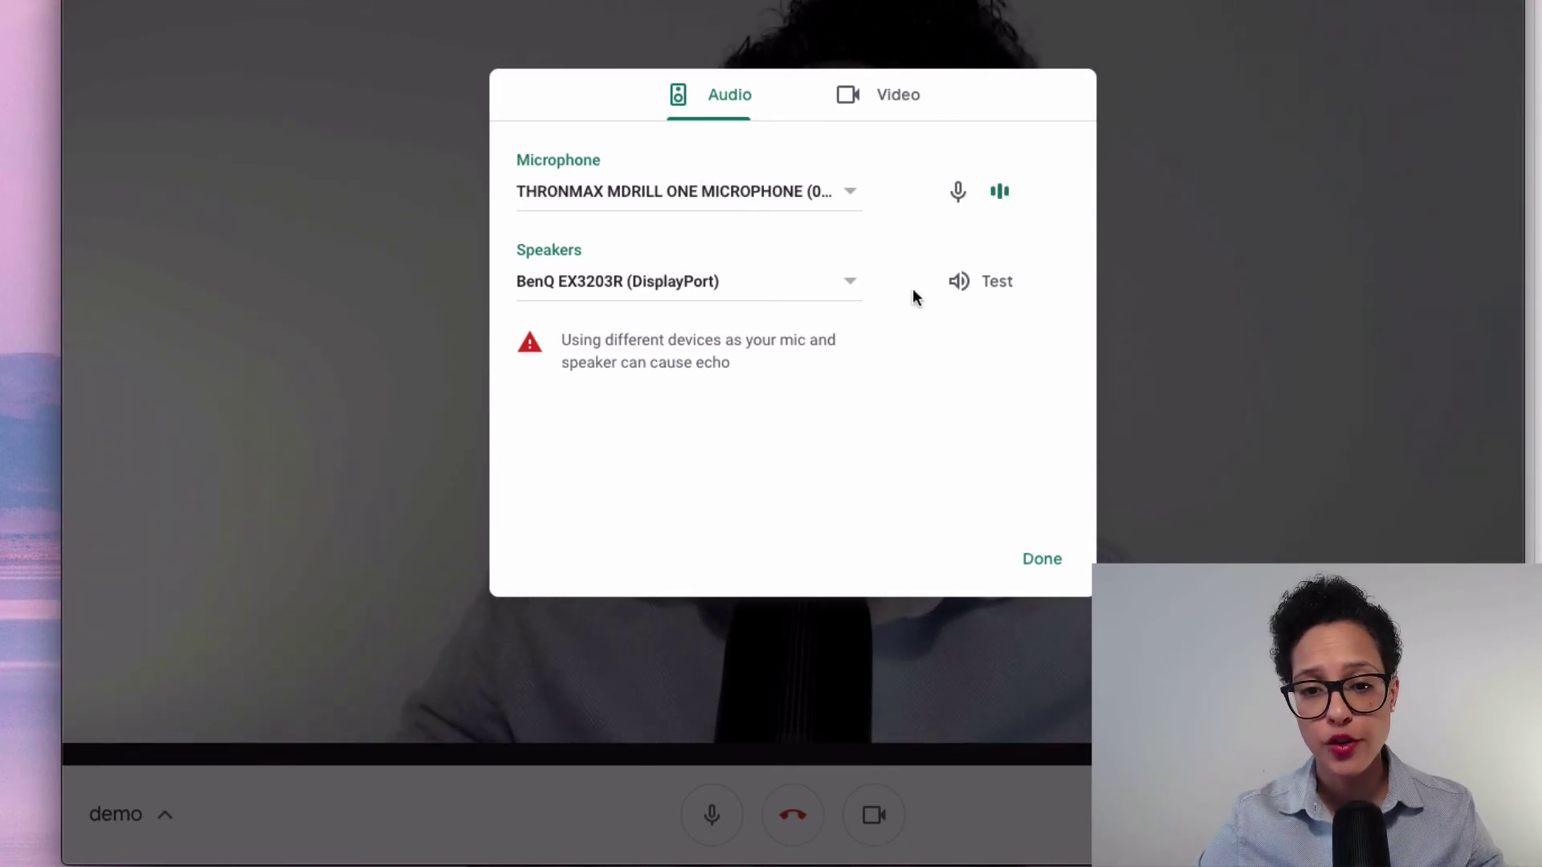
pyautogui.click(1057, 561)
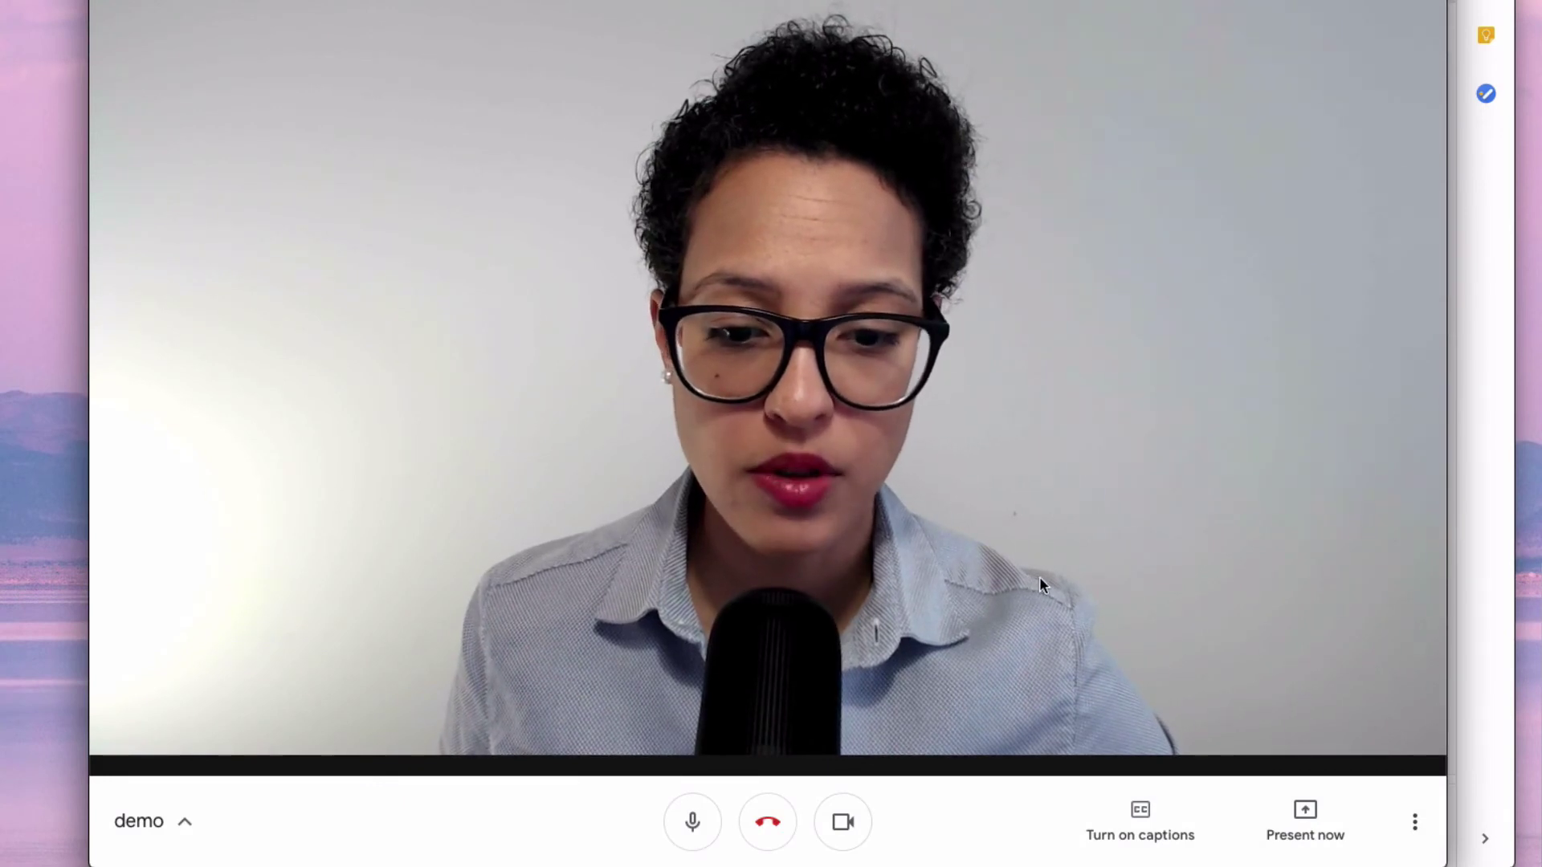
# - Look at the demo meeting's joining details and its attachments, and close the meeting information
pyautogui.click(188, 822)
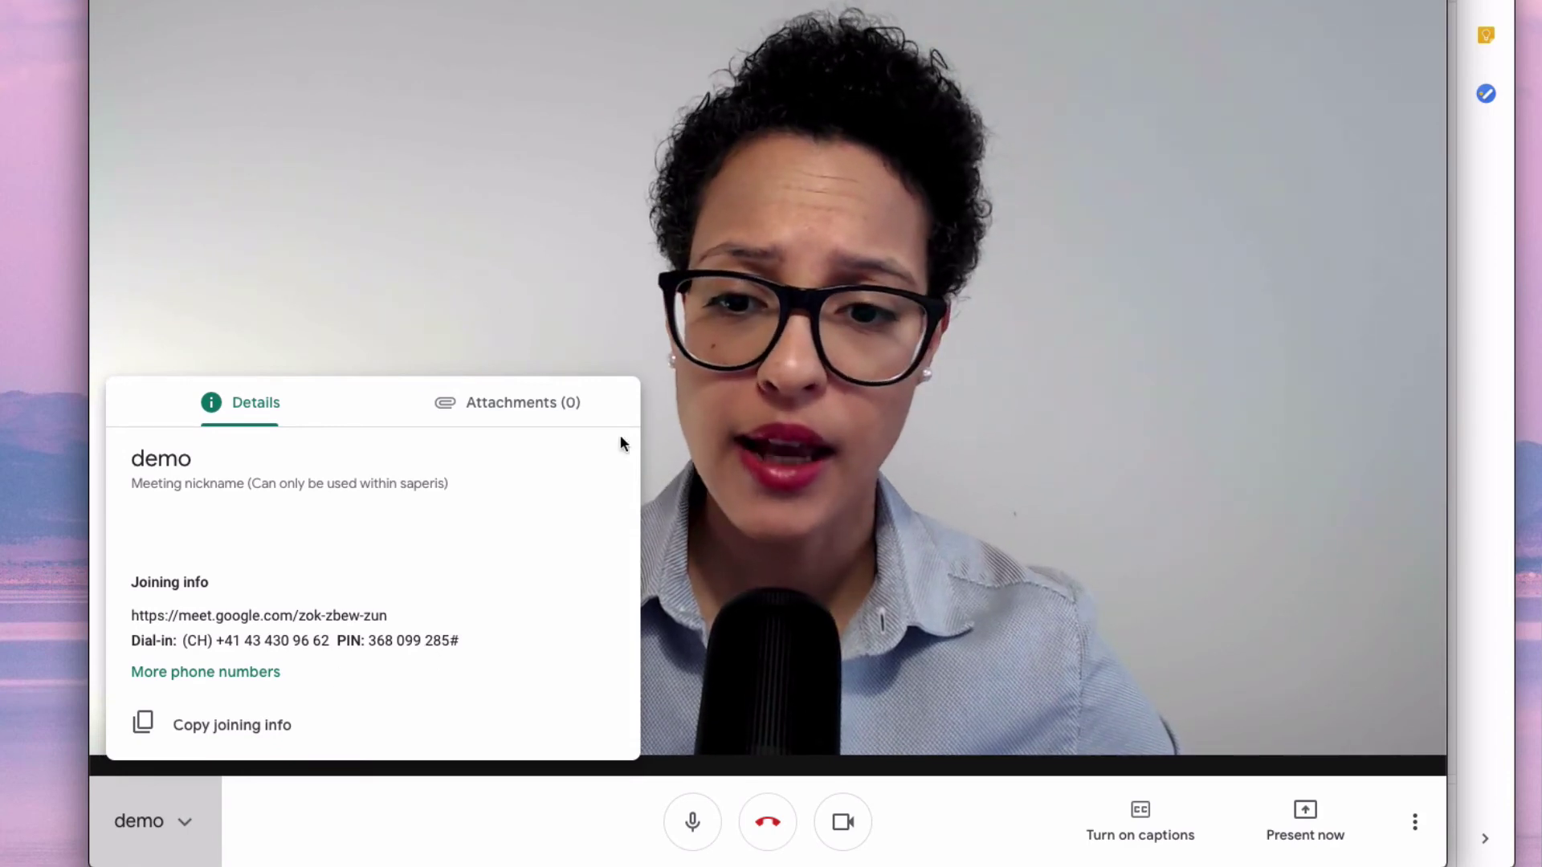
pyautogui.click(554, 406)
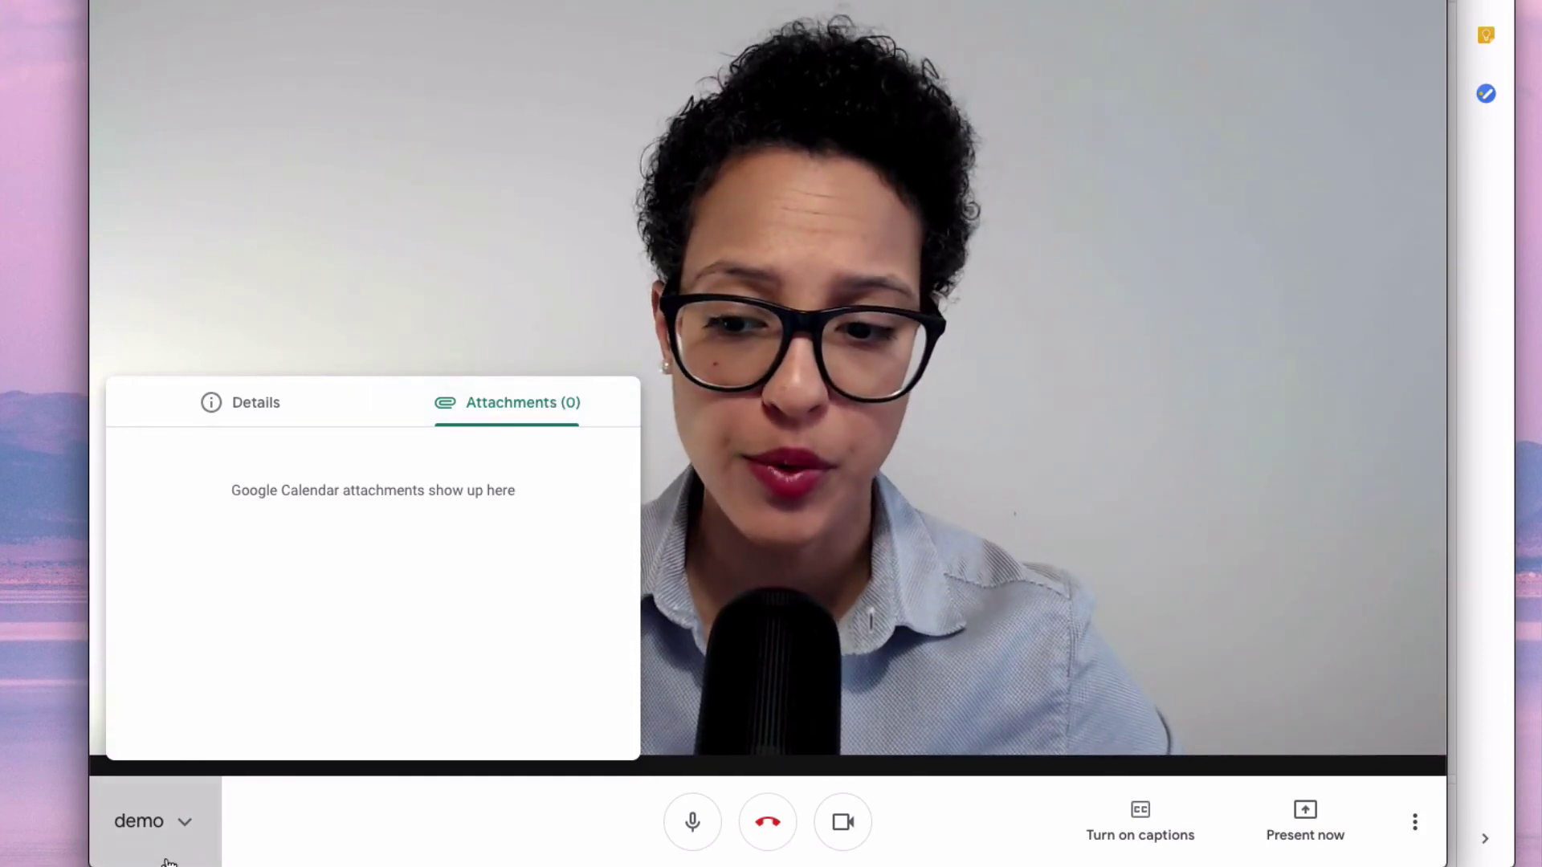
pyautogui.click(179, 827)
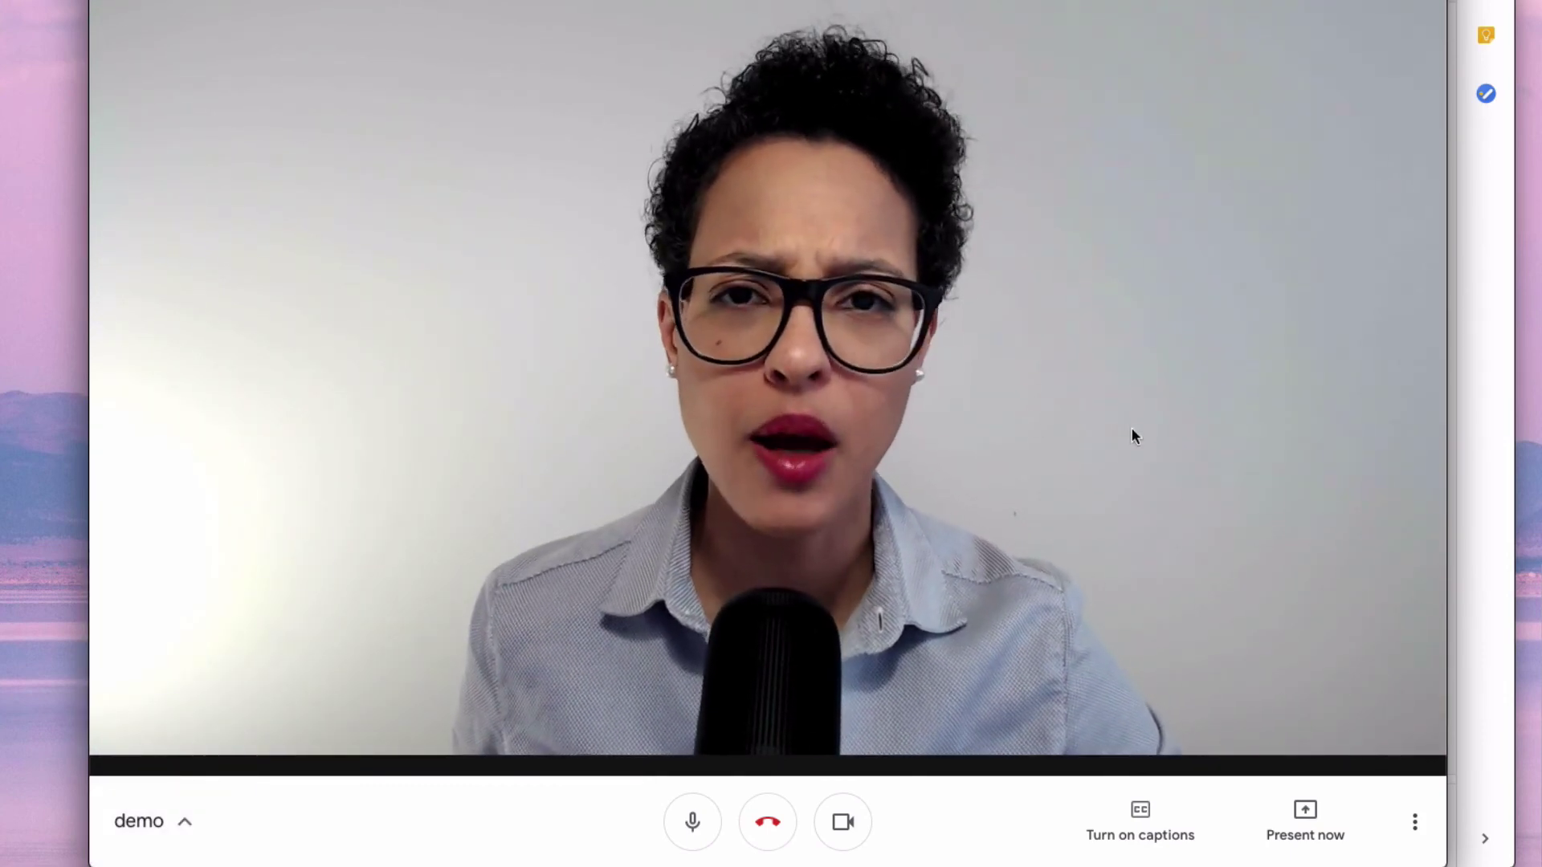